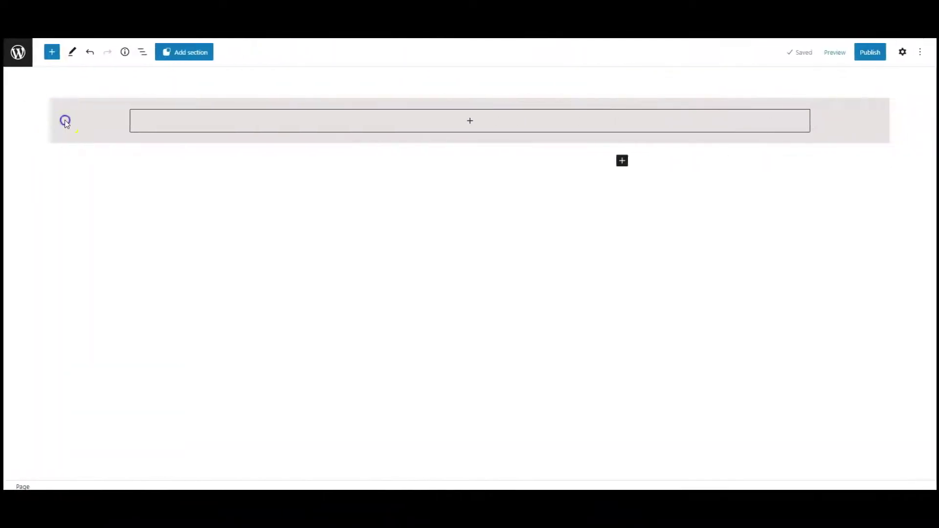
With List View open, insert a Row block into the empty Group by searching 'row'.
click(142, 53)
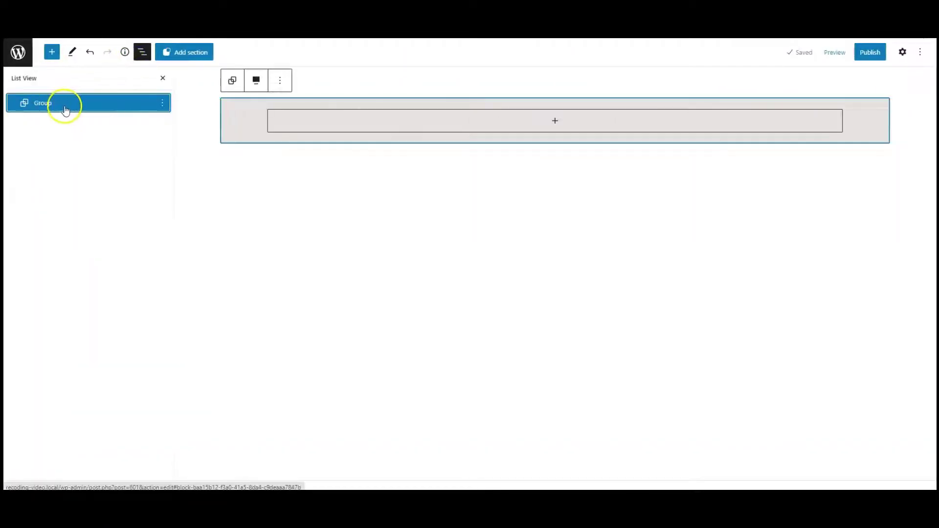
click(410, 125)
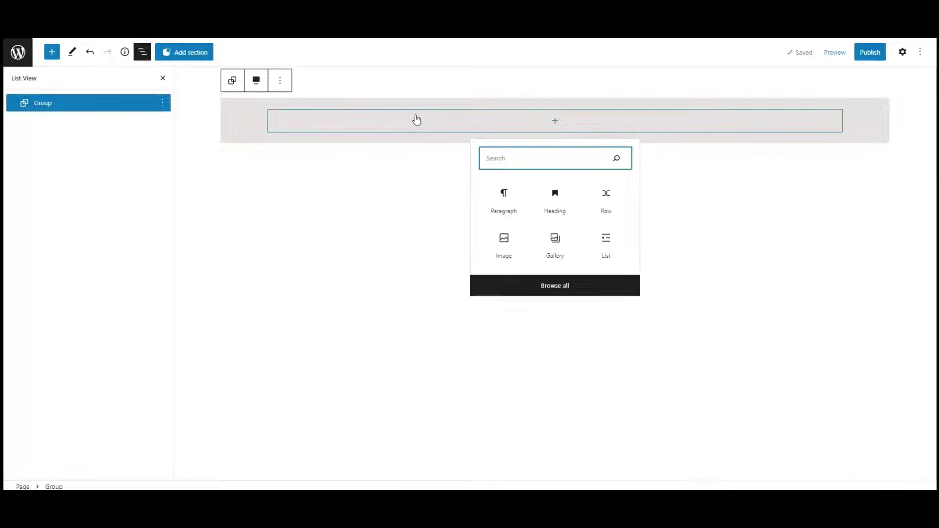
text(row)
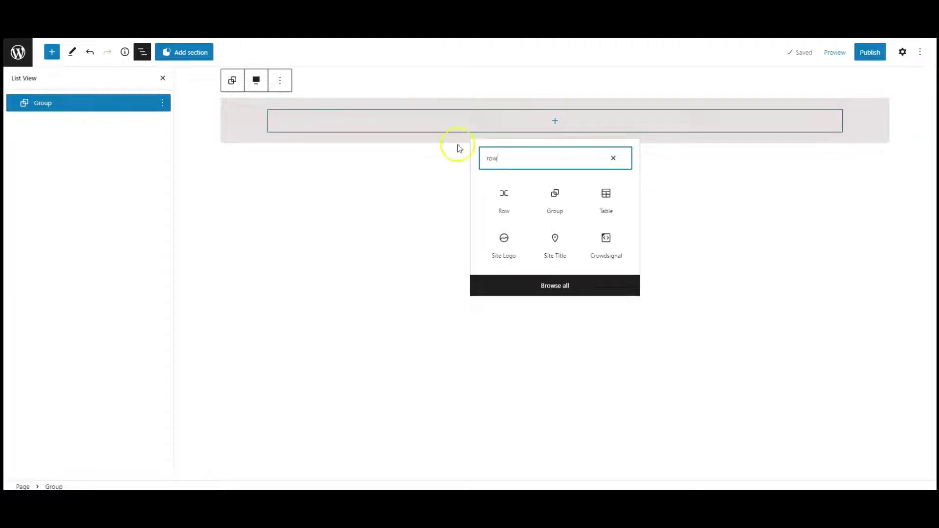
click(505, 198)
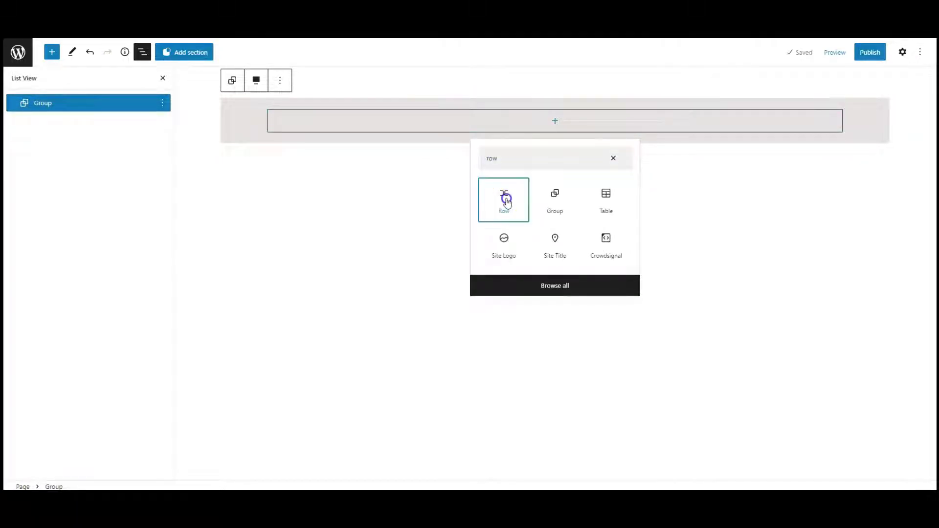
Insert a Group block inside the Row, then search its inserter for 'image'.
click(378, 125)
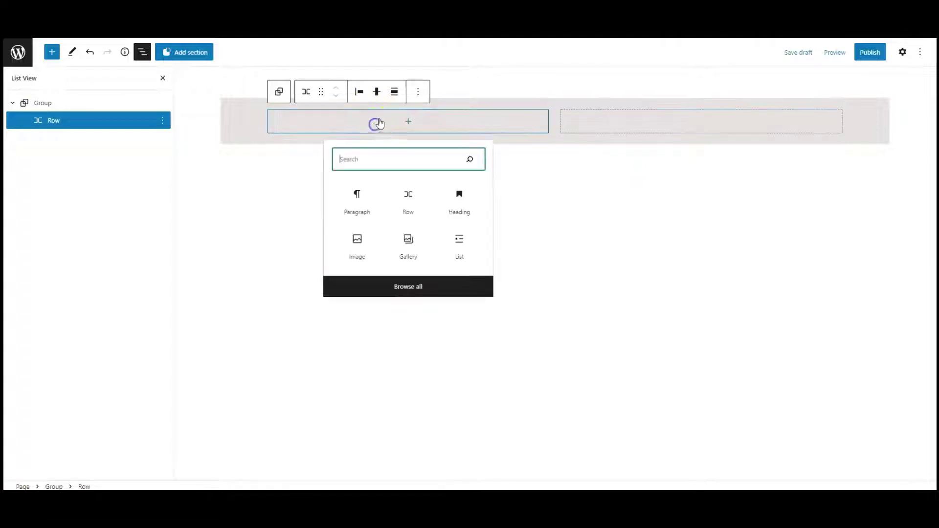
text(gr)
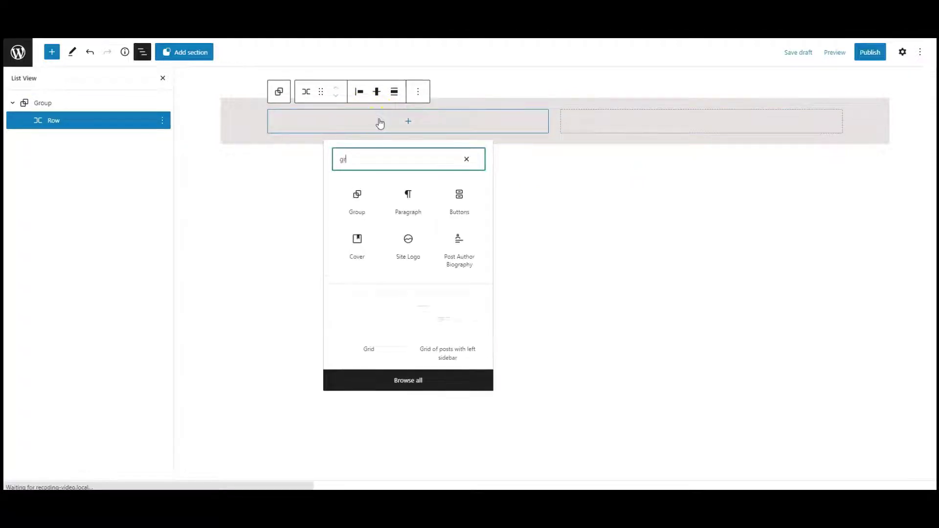
click(370, 170)
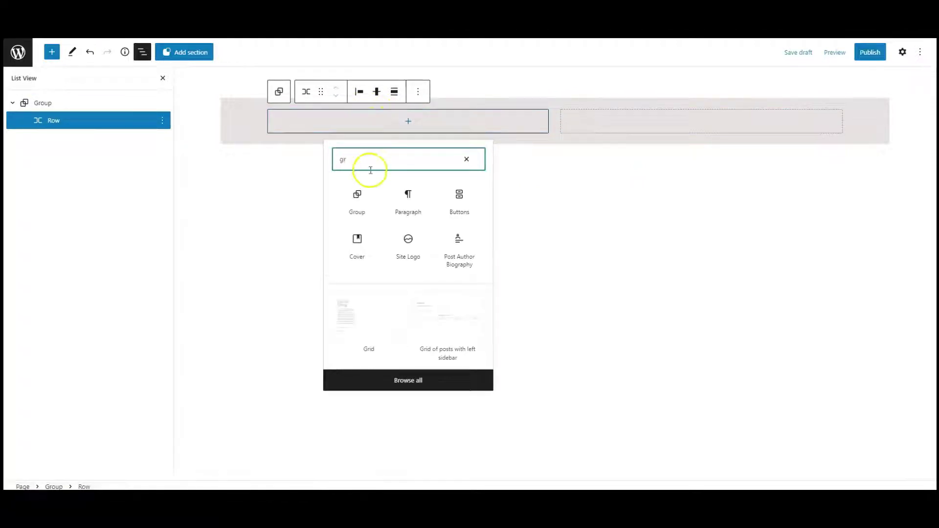
click(359, 201)
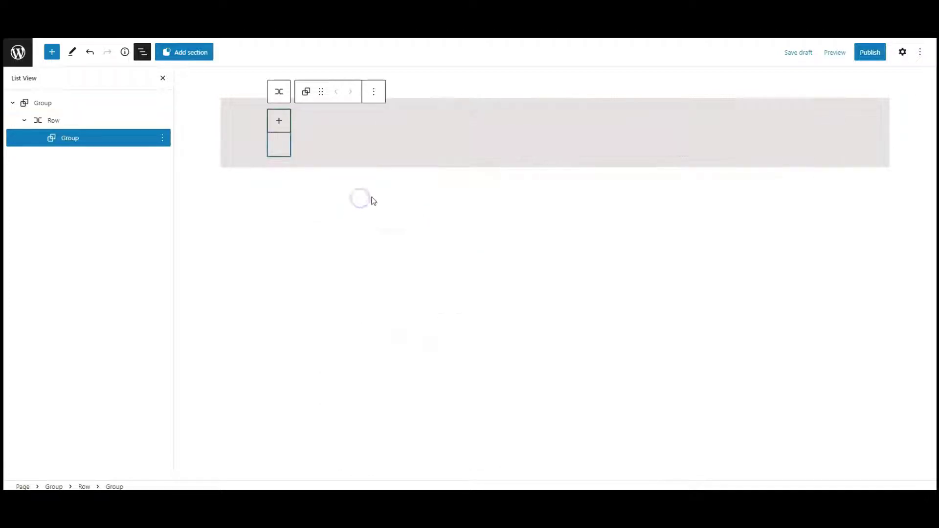
click(280, 122)
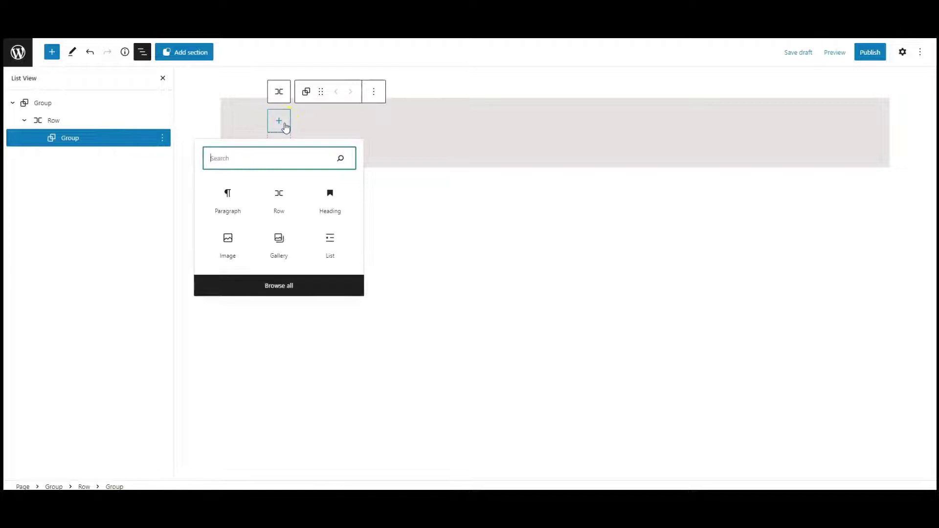
text(image)
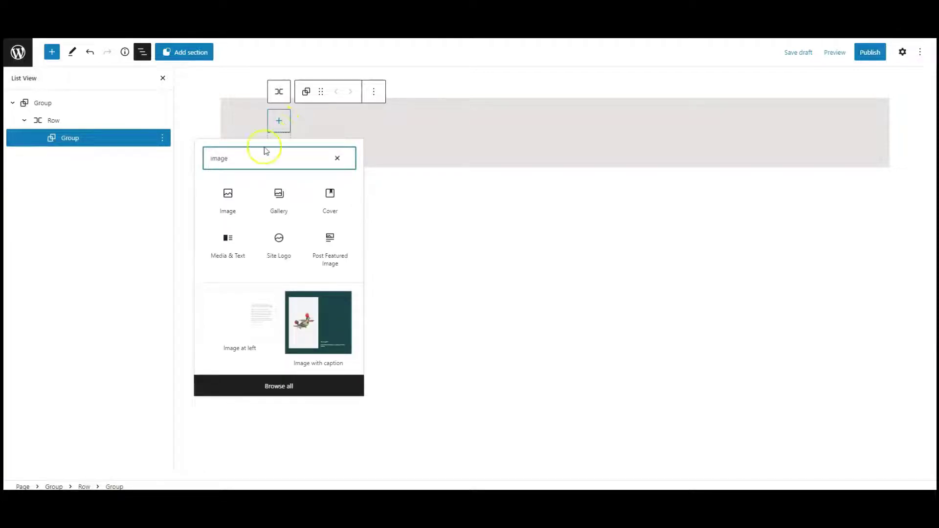
Insert the T-shirt icon from the Media Library into the inner Group and centre it.
click(229, 194)
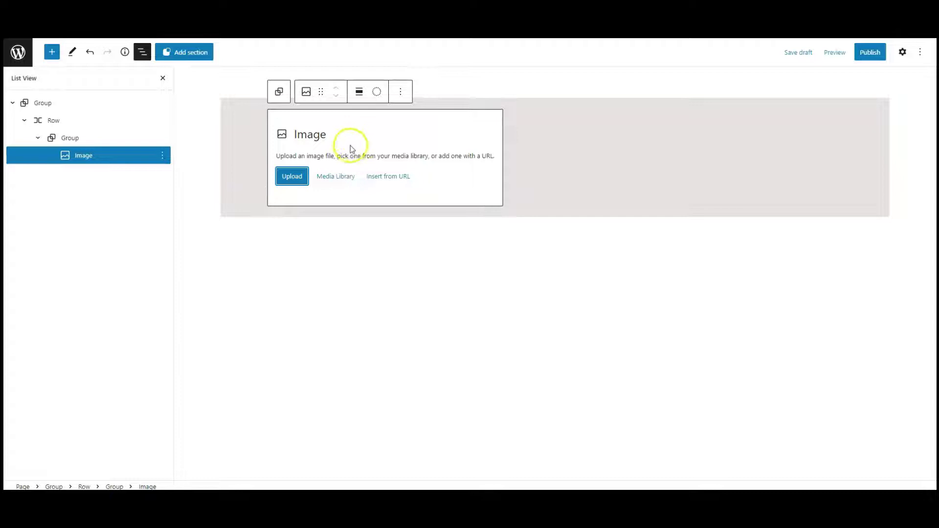
click(333, 177)
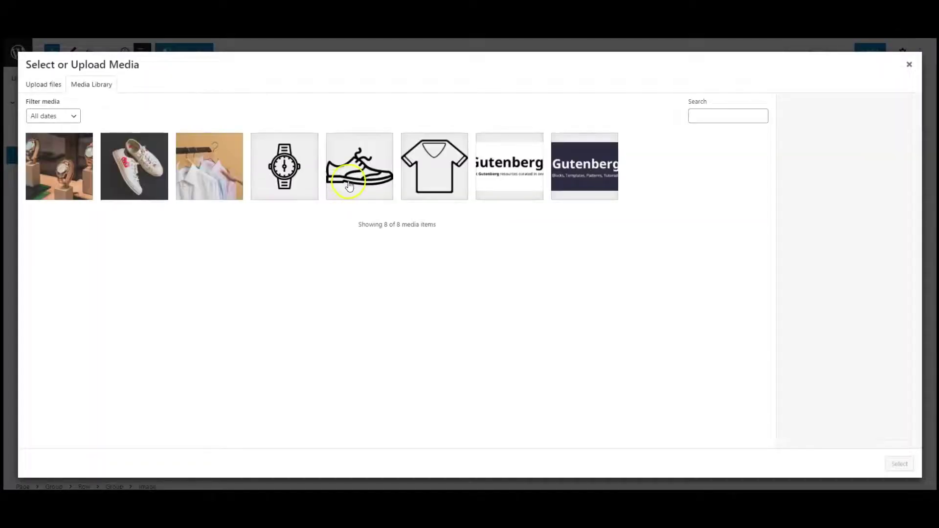
click(411, 181)
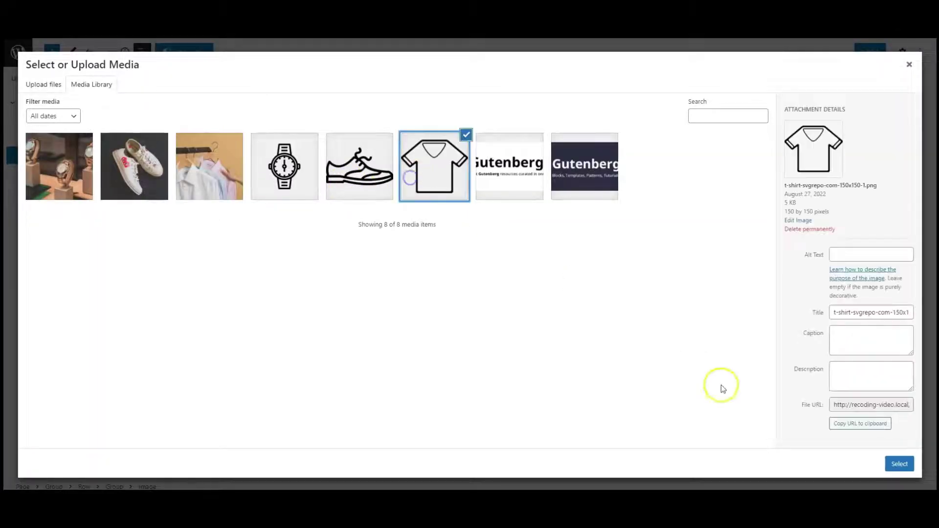
click(898, 463)
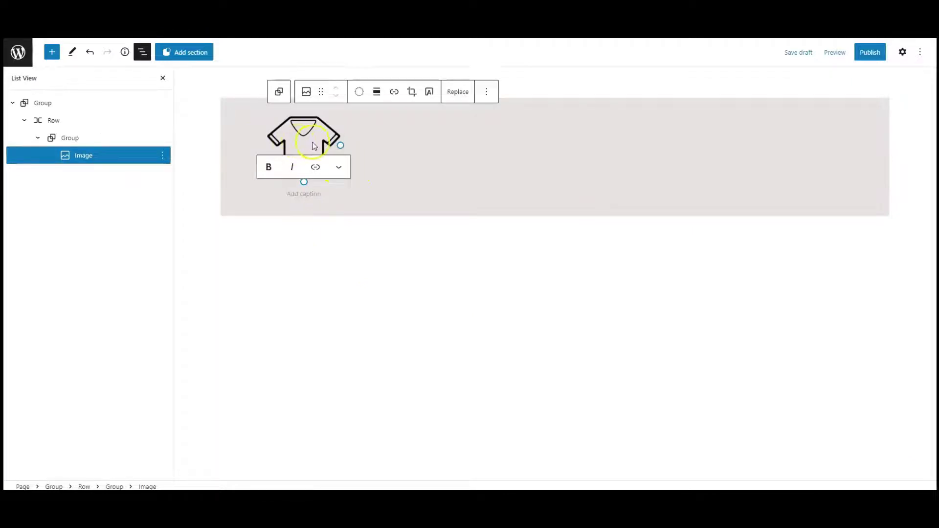
click(381, 97)
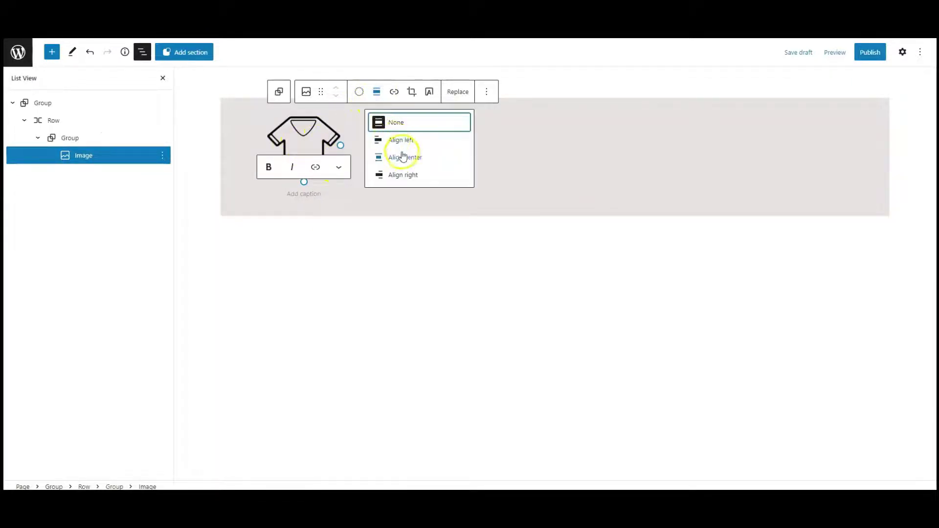
click(402, 156)
Resize the T-shirt image to width 100 and height 100 in its block settings.
click(311, 146)
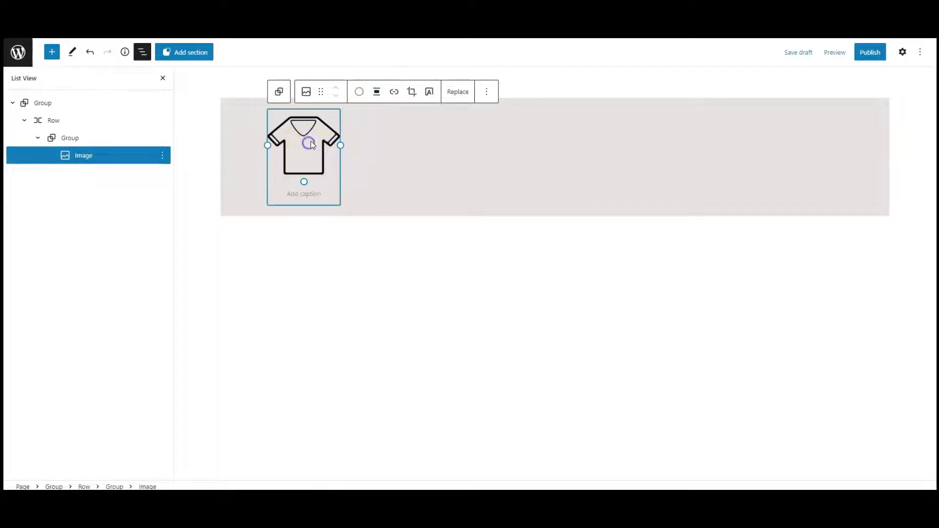
click(903, 52)
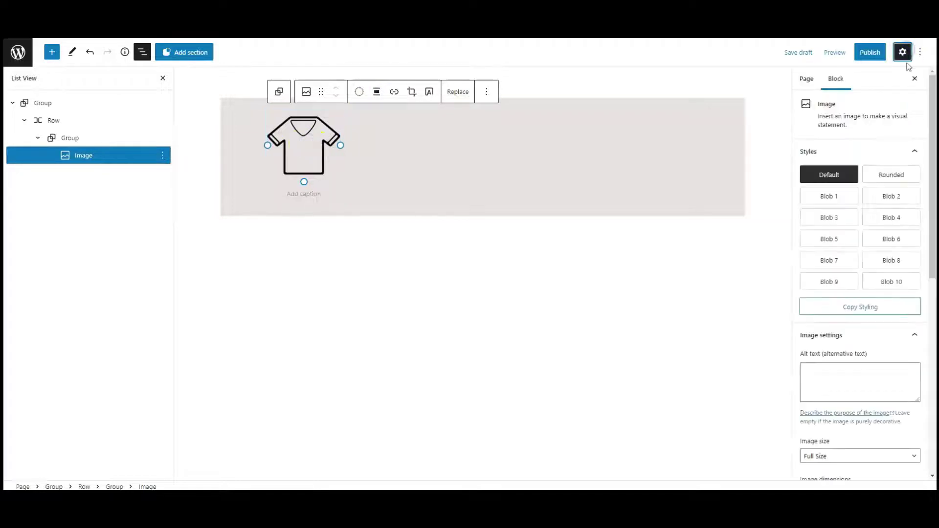
scroll(872, 228, down, 4)
scroll(872, 225, down, 1)
drag(826, 267, 793, 270)
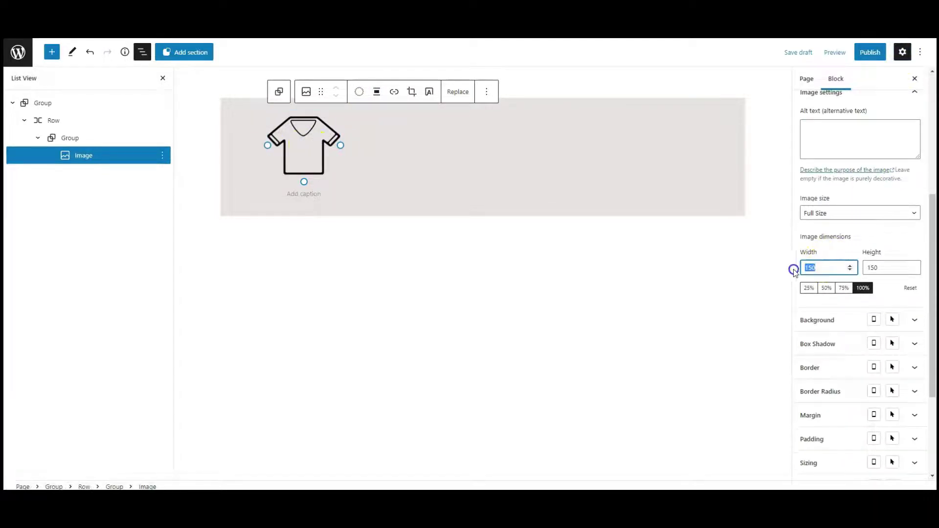
text(100)
drag(880, 268, 860, 269)
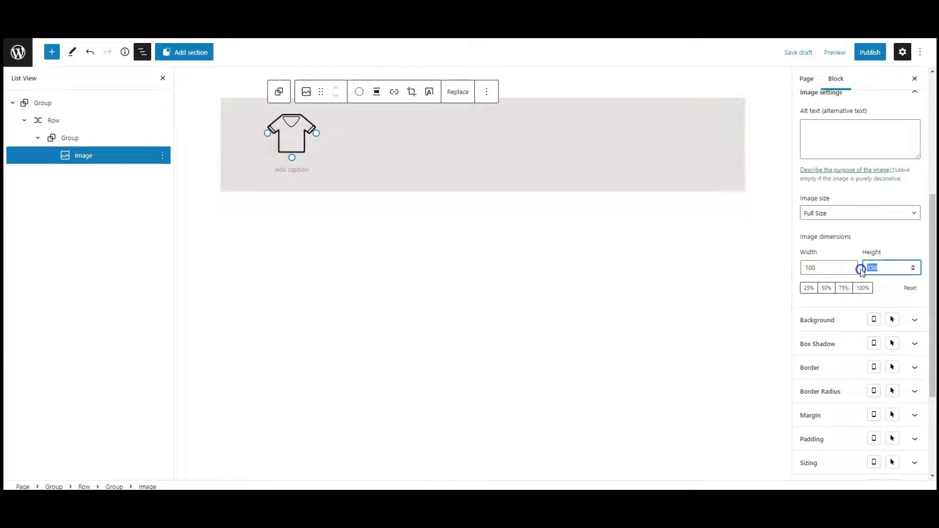
text(100)
click(76, 159)
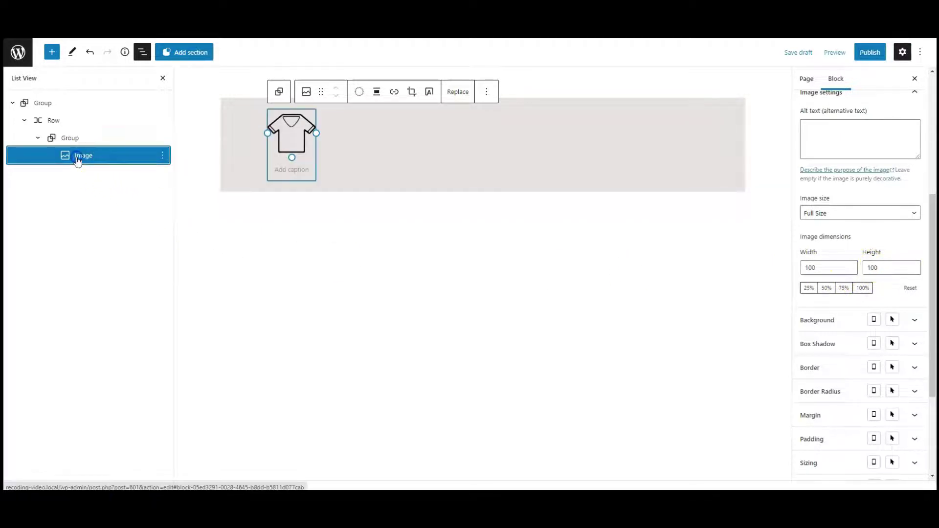
Add a Heading block reading 'Shirts' under the T-shirt icon.
click(52, 52)
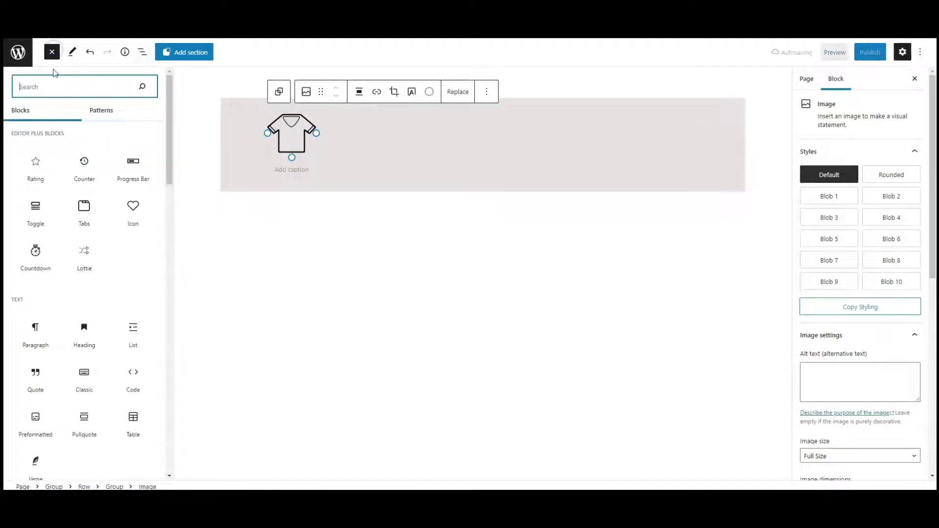
text(he)
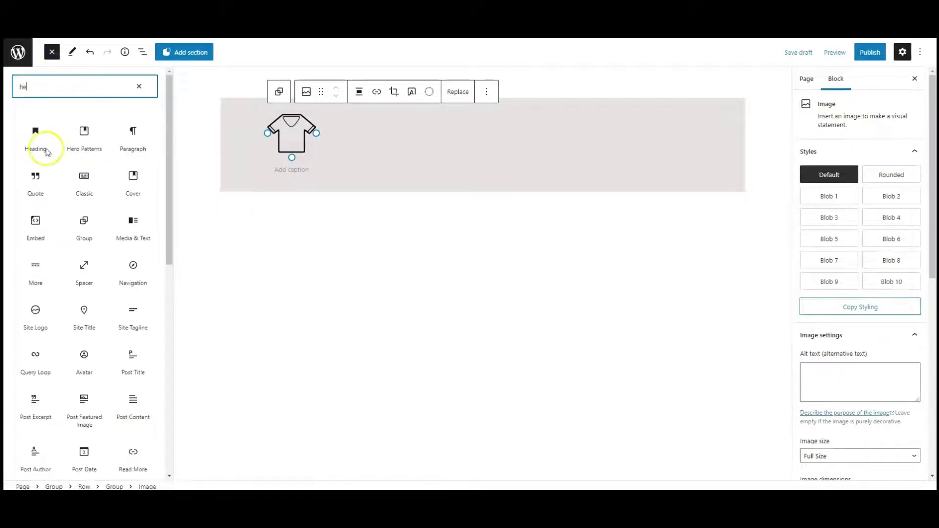
click(42, 145)
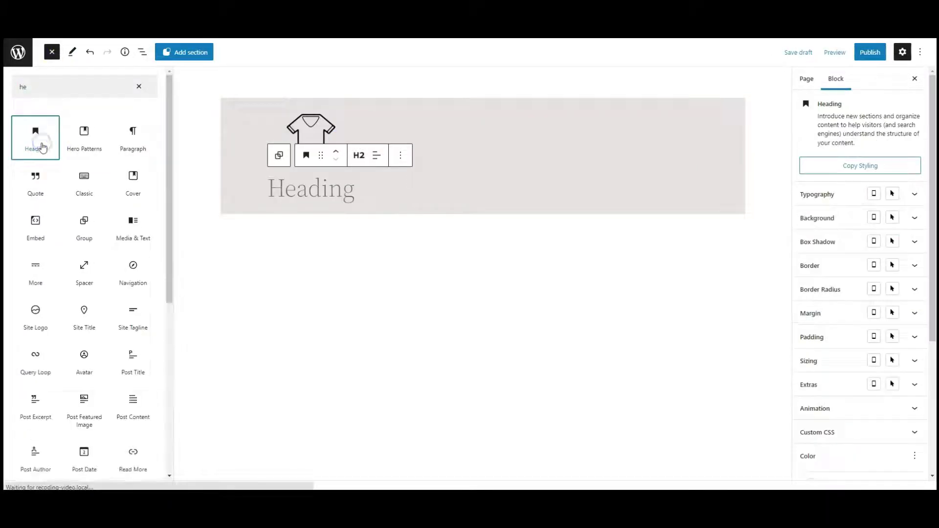
click(53, 53)
click(131, 190)
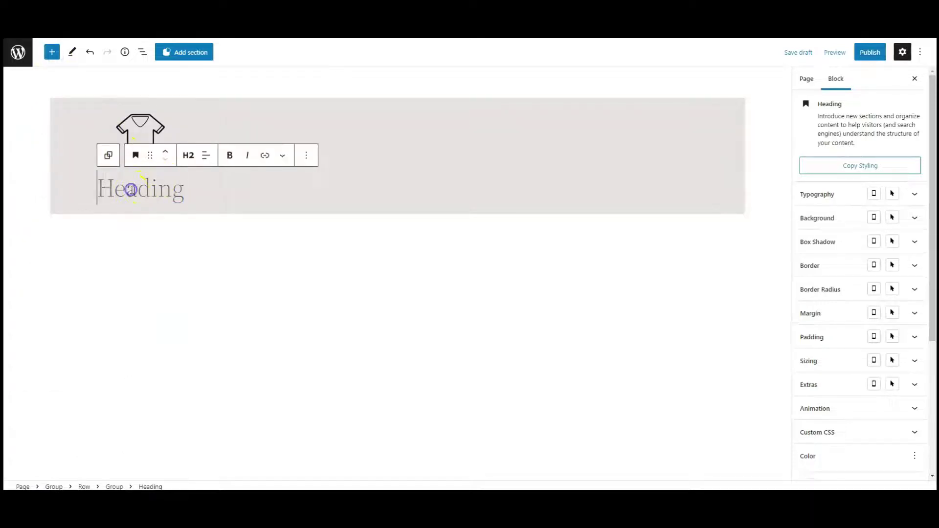
text(Shirts)
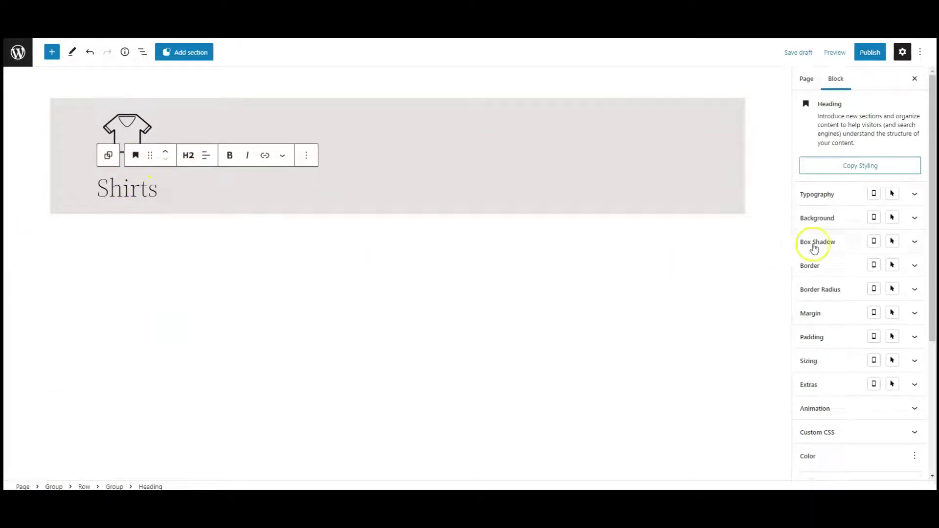
Make the Shirts heading Bold, size 40, letter spacing 3, centre-aligned.
click(837, 195)
click(854, 223)
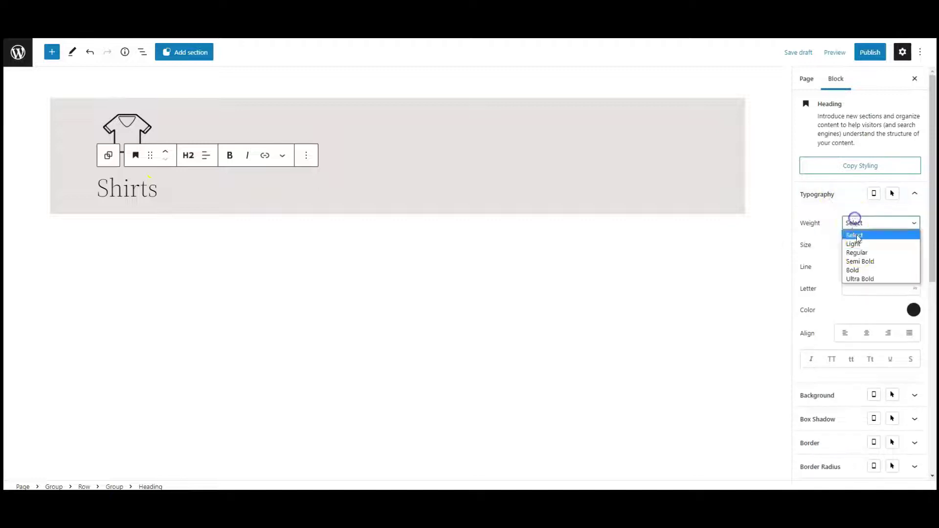
click(861, 269)
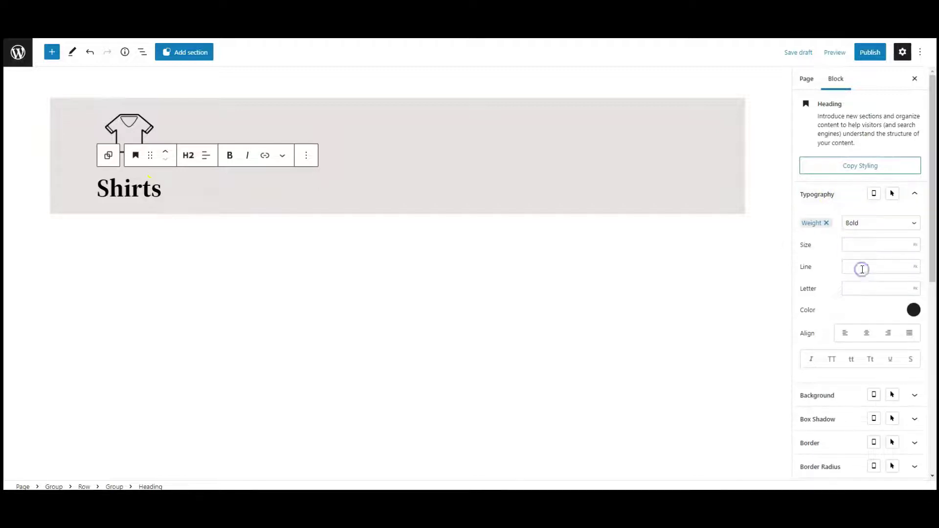
click(859, 243)
text(40)
click(860, 287)
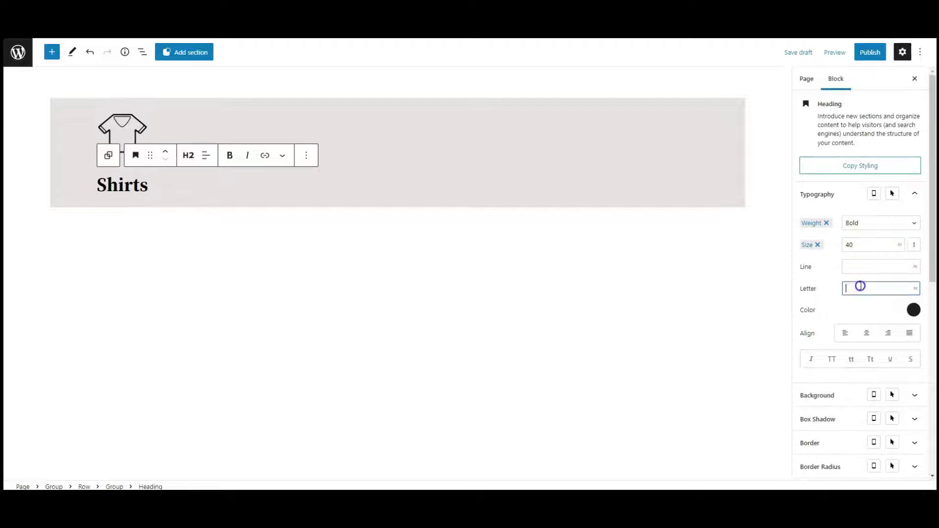
text(3)
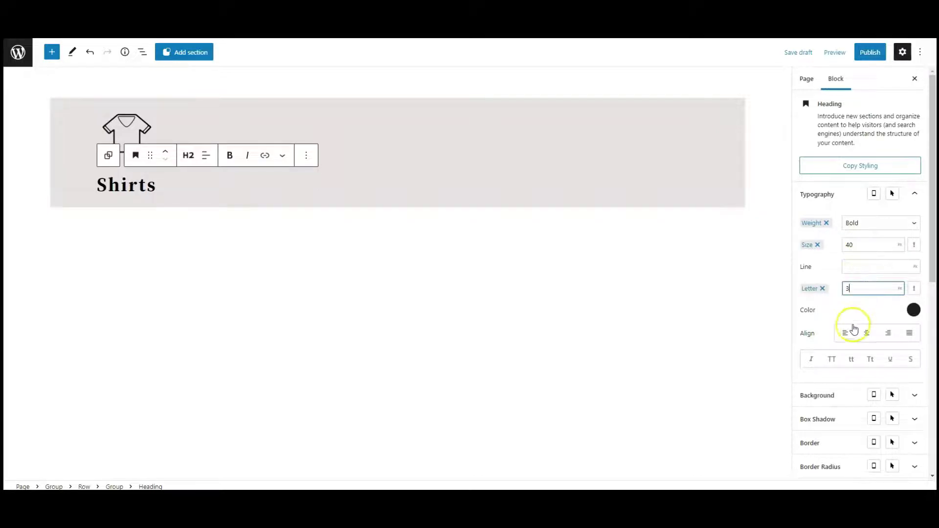
click(867, 335)
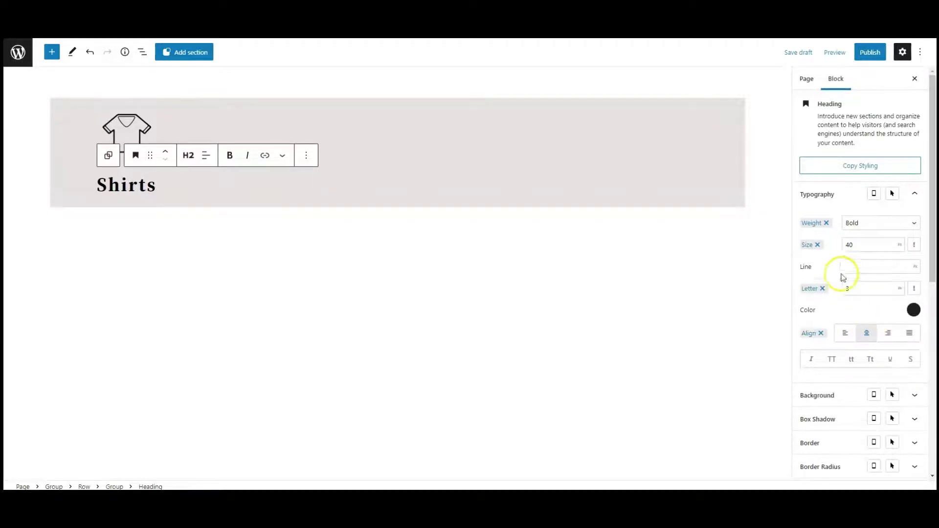
click(833, 196)
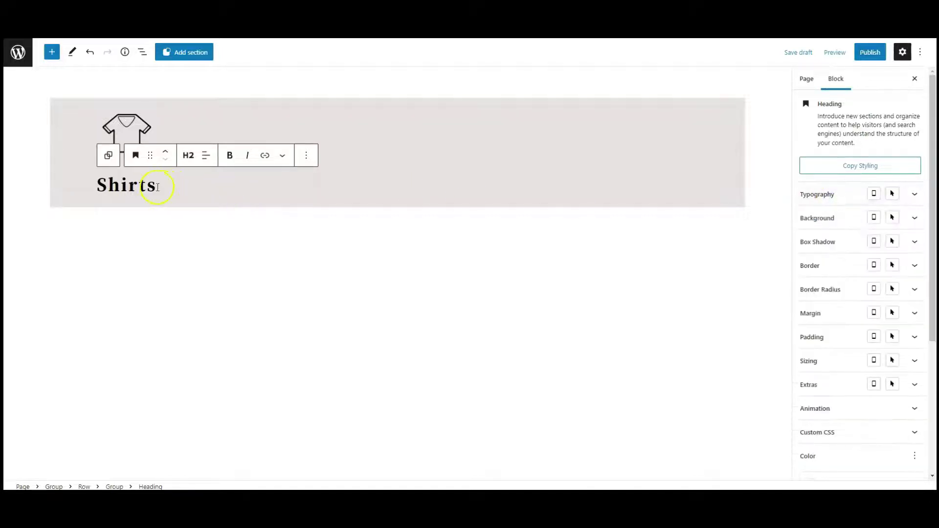
Add a Paragraph under the heading containing pasted Lorem ipsum text.
click(51, 51)
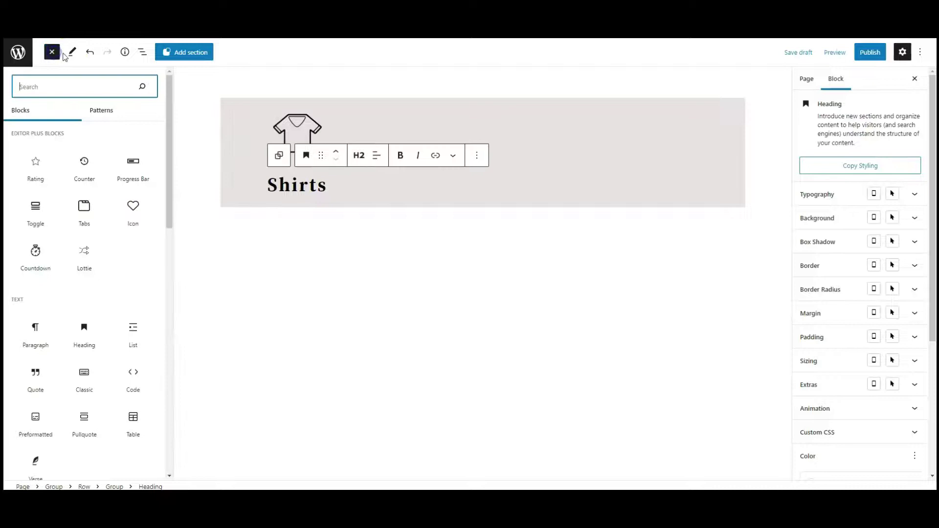
click(35, 338)
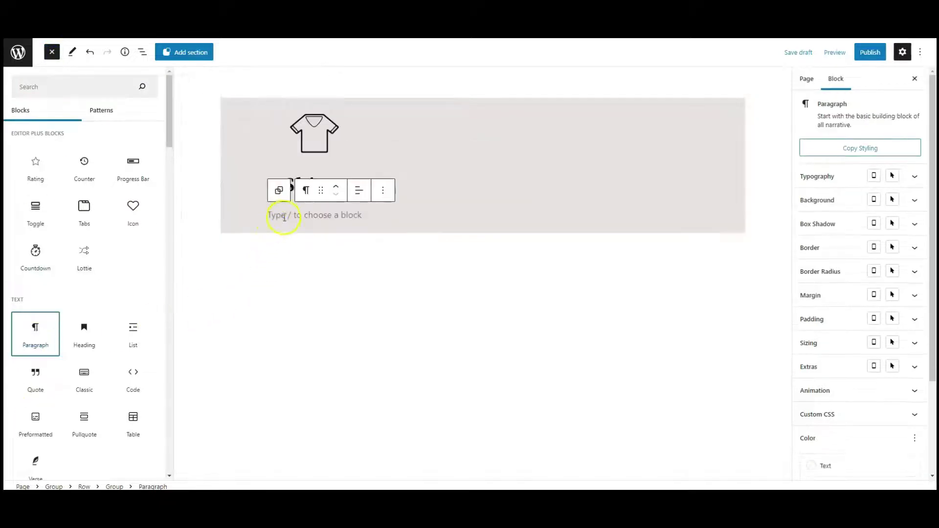
text(Lorem ipsum dolor sit amet, consectetur adipiscing elit, sed do eiusmod tempor incididunt ut labore et dolore magna aliqua.)
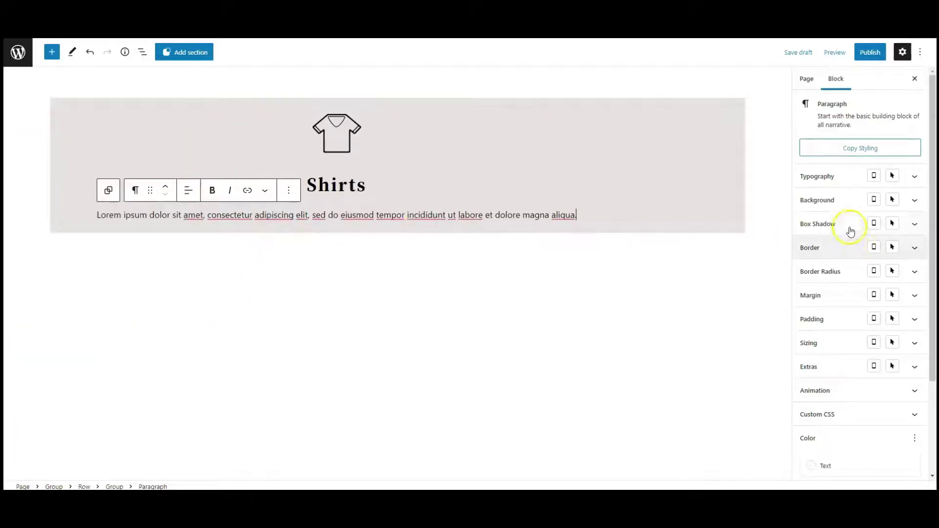
Set the paragraph's font size to 15 and centre-align it.
click(832, 180)
click(849, 204)
click(852, 210)
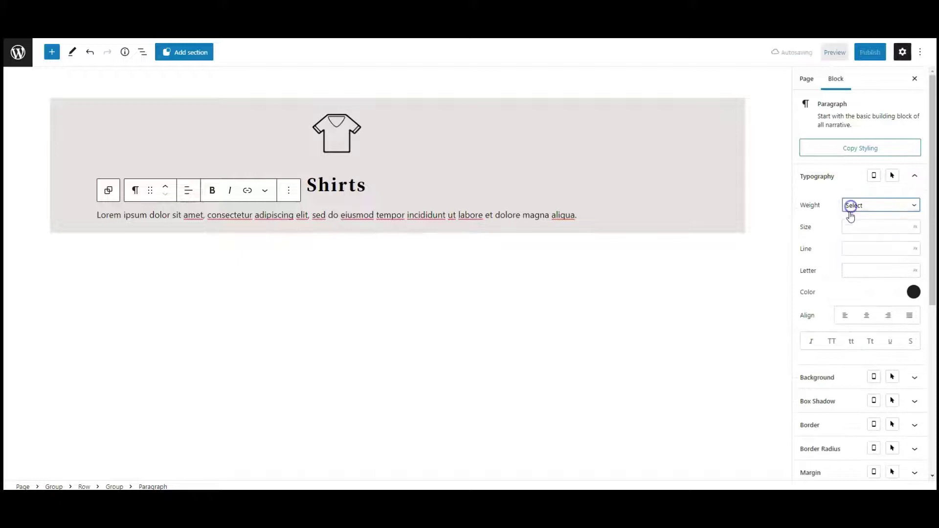
click(853, 225)
text(15)
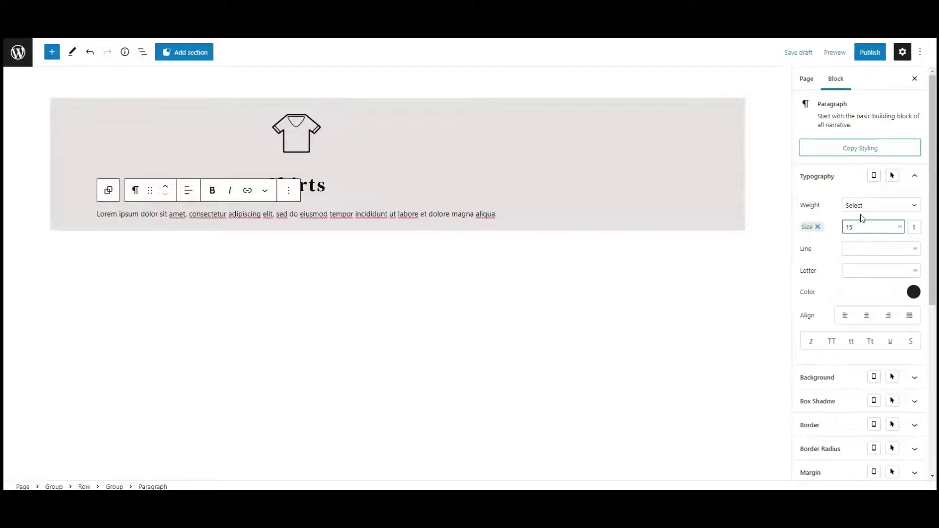
click(867, 316)
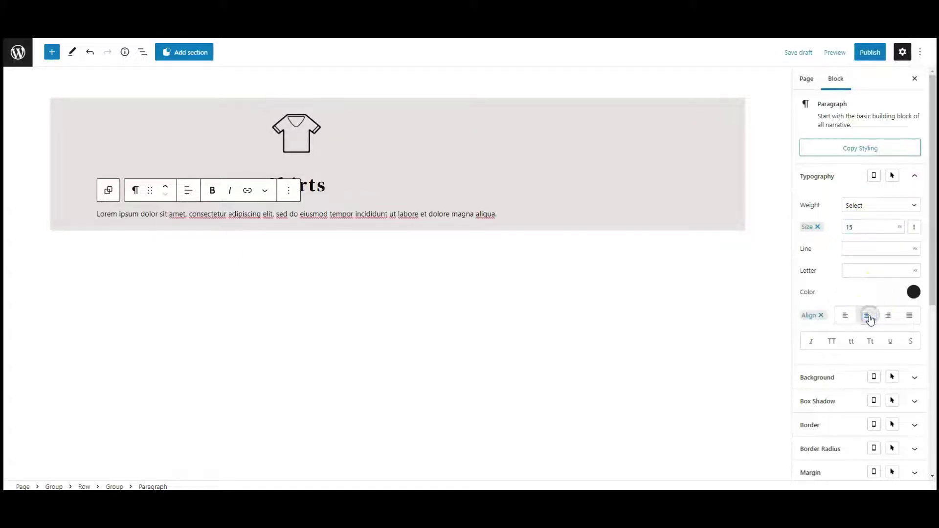
click(827, 181)
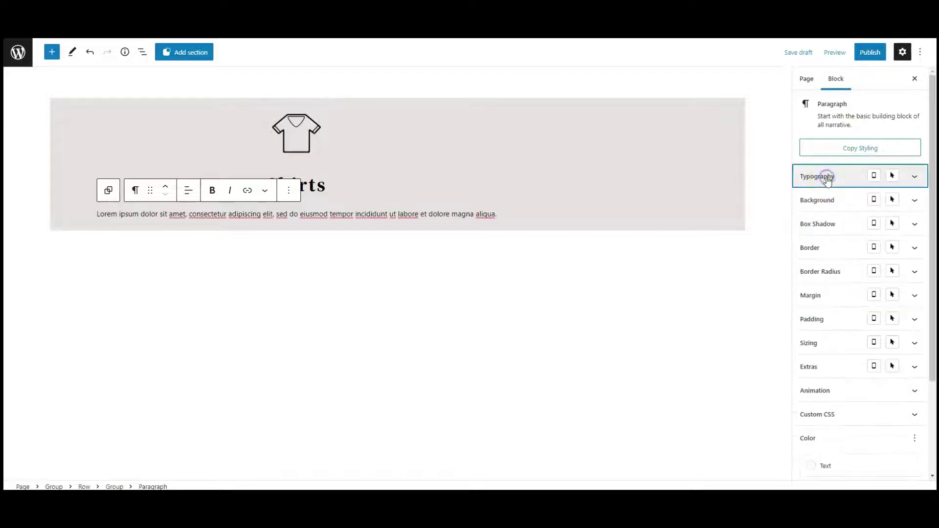
Insert a Buttons block below the paragraph and type the VISIT US label.
click(497, 215)
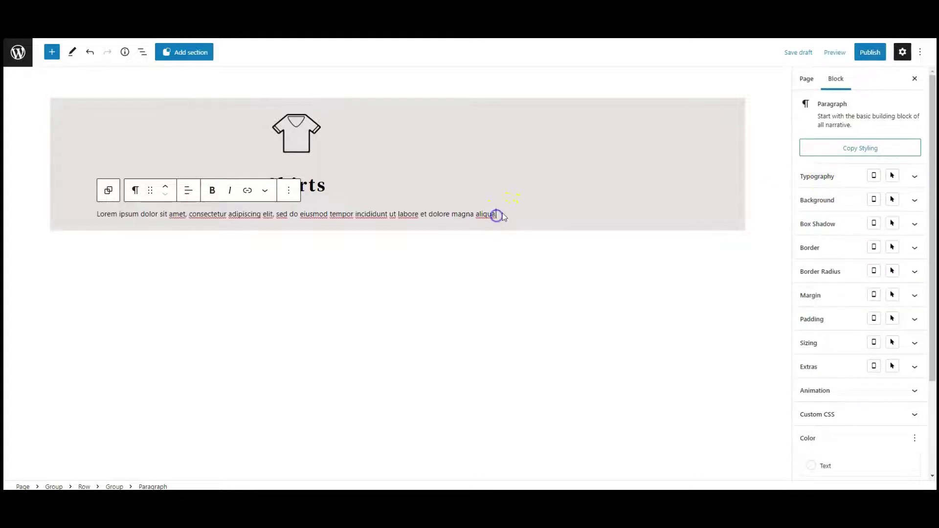
click(52, 52)
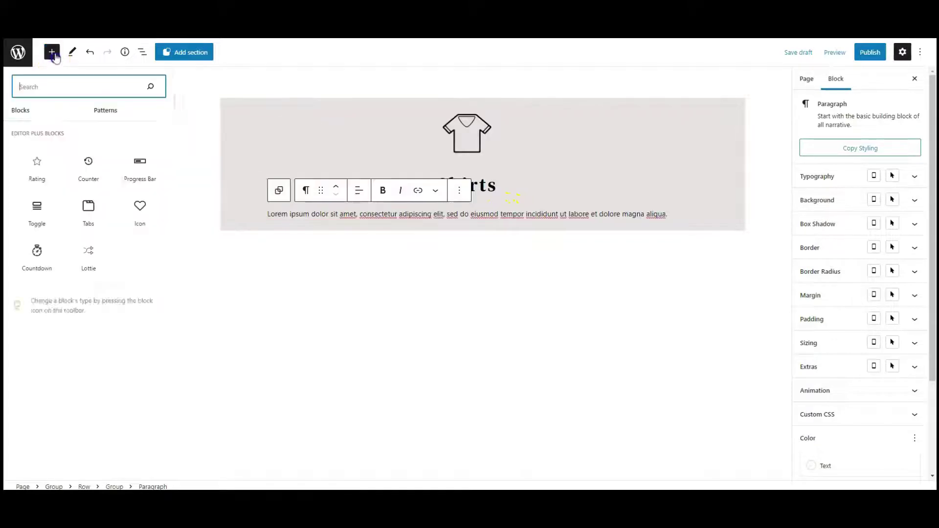
text(button)
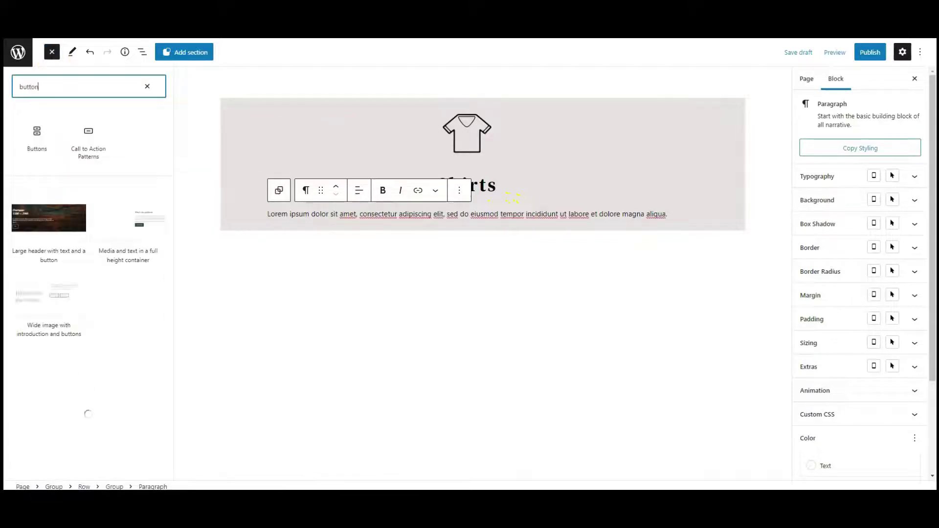
click(36, 139)
click(137, 81)
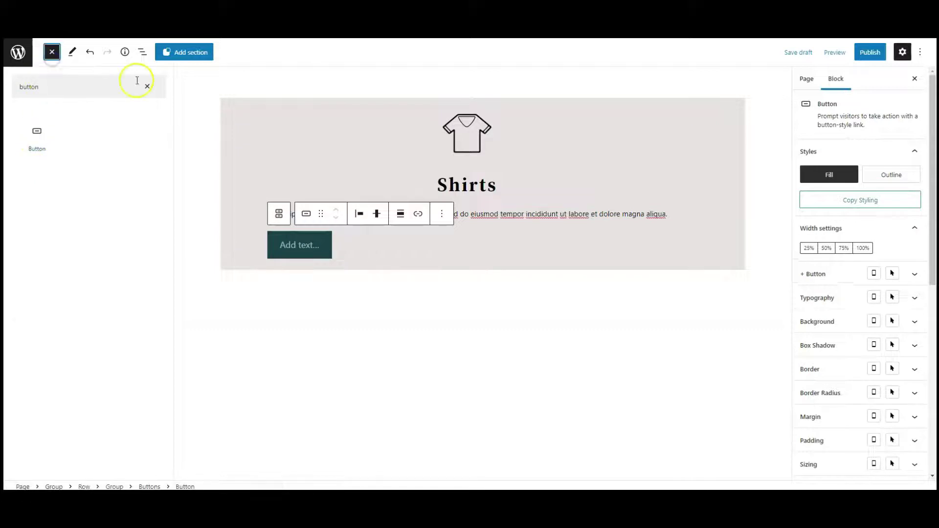
click(147, 88)
click(52, 52)
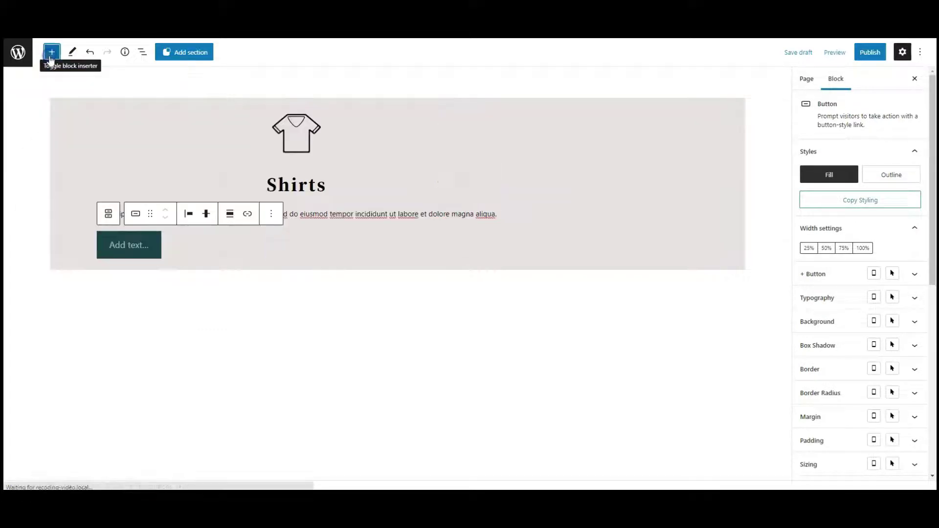
click(123, 250)
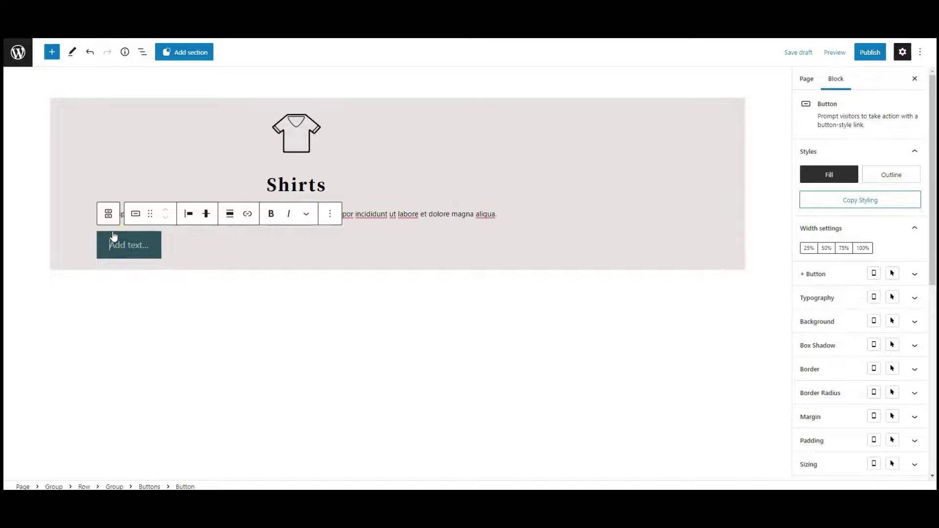
text(VISIT US)
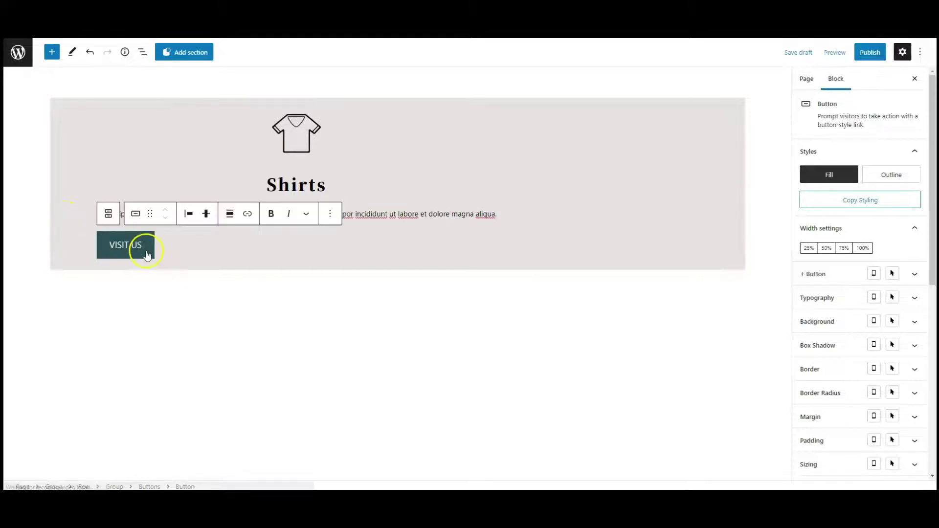
Centre-justify the Buttons block and give the VISIT US button the Outline style.
click(142, 53)
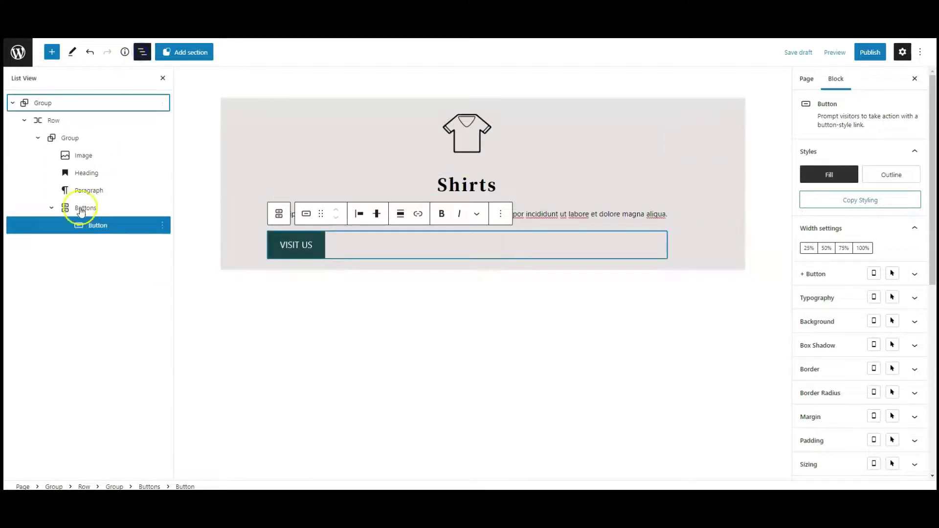
click(85, 207)
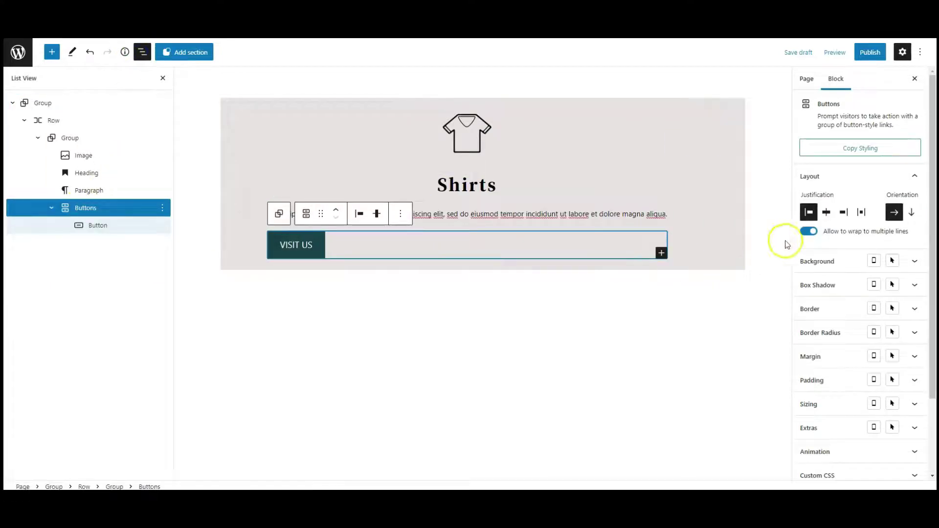
click(826, 213)
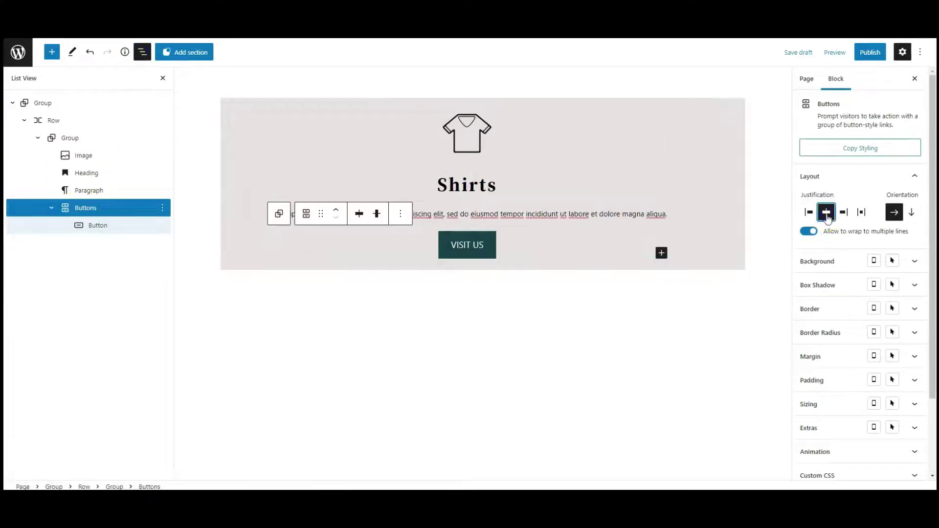
click(98, 225)
click(878, 177)
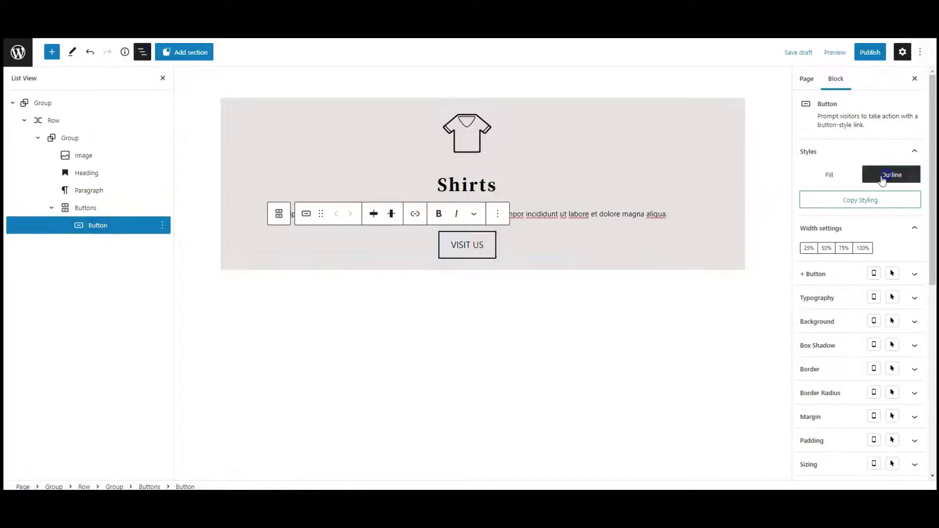
Set the button text to Bold, size 15, letter spacing 3.
click(829, 296)
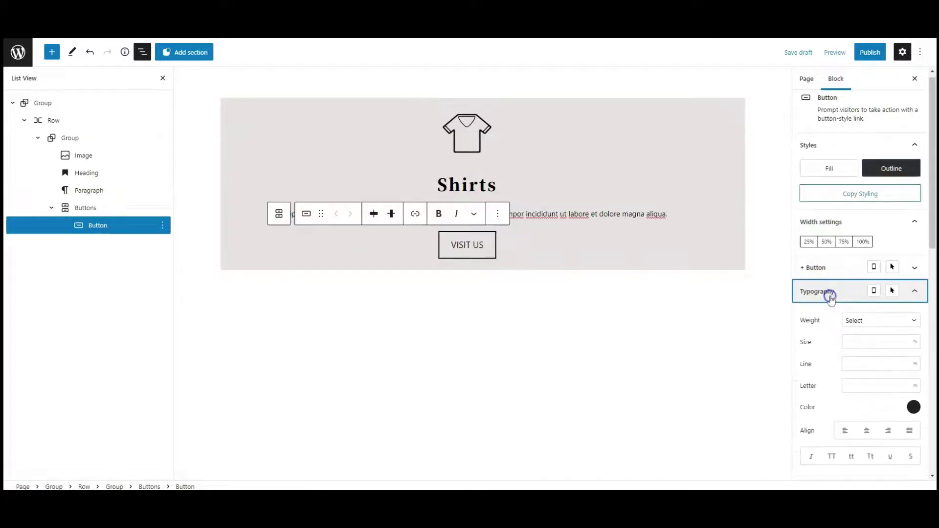
scroll(841, 279, down, 1)
click(855, 270)
click(854, 271)
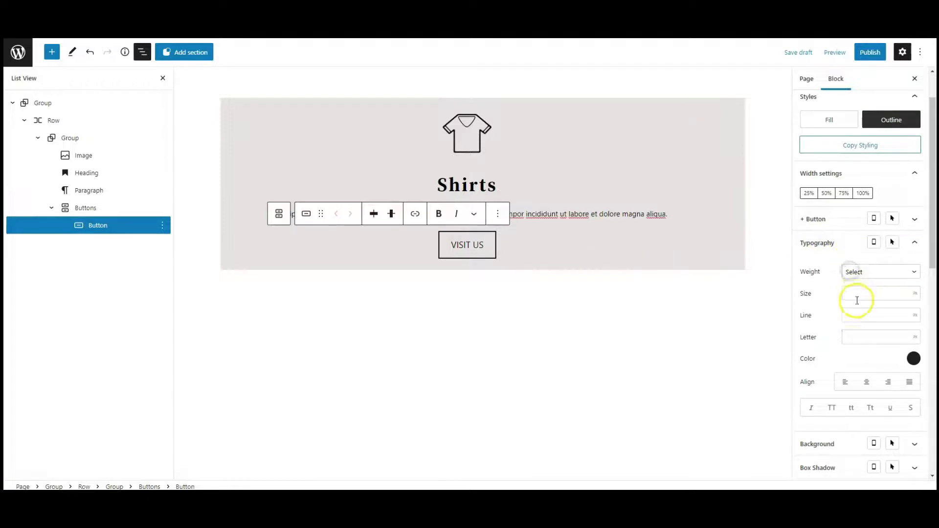
click(856, 271)
click(856, 319)
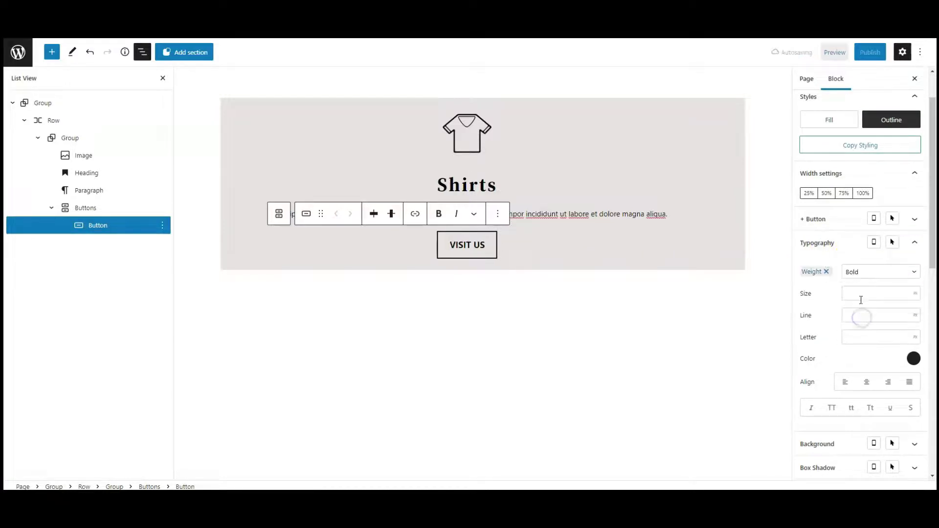
click(860, 295)
text(15)
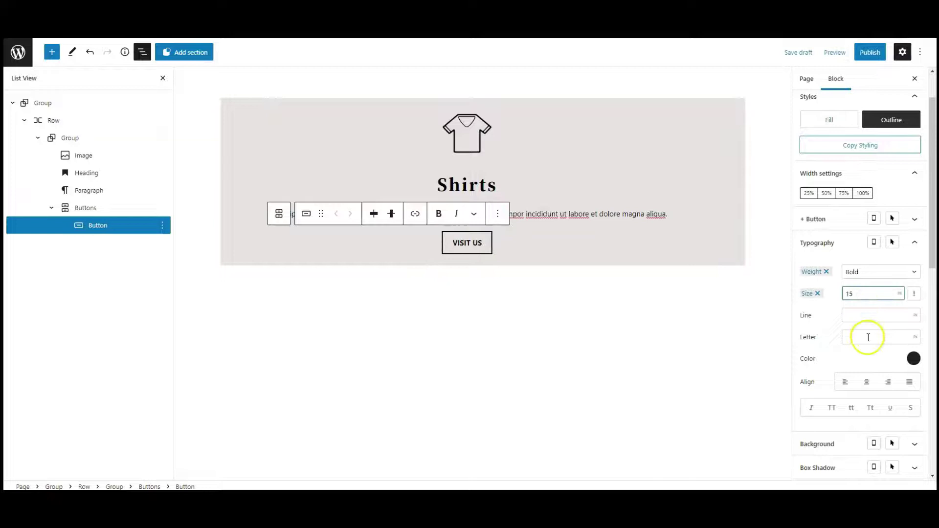
click(868, 337)
text(3)
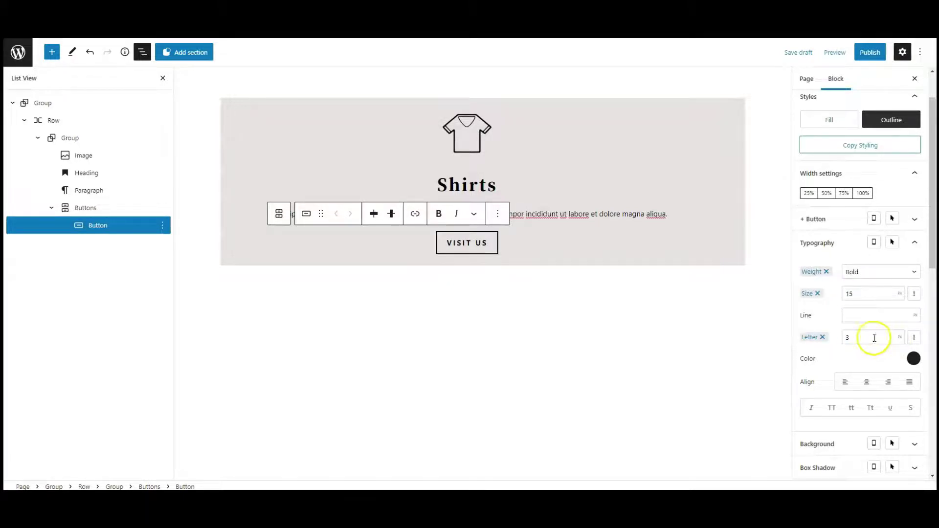
click(77, 210)
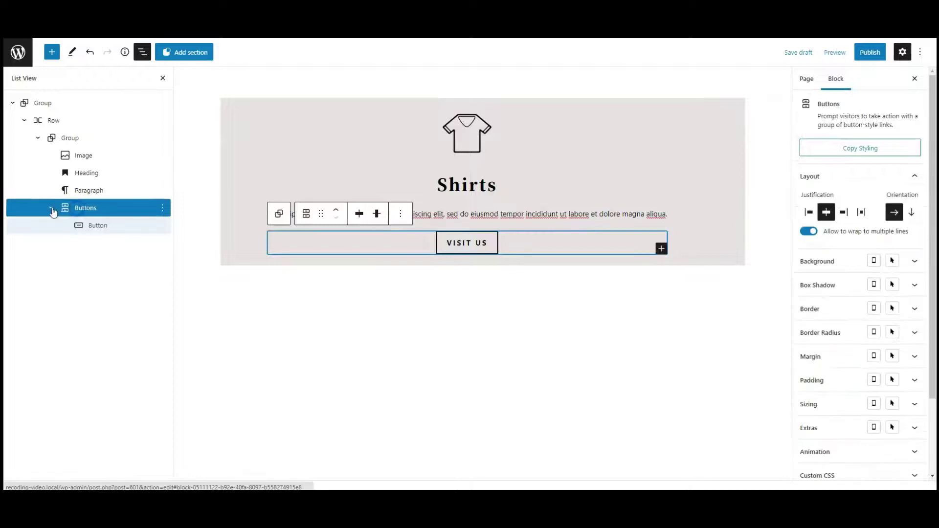
Insert the shirts-on-hangers photo from the Media Library below the button, centred.
click(51, 52)
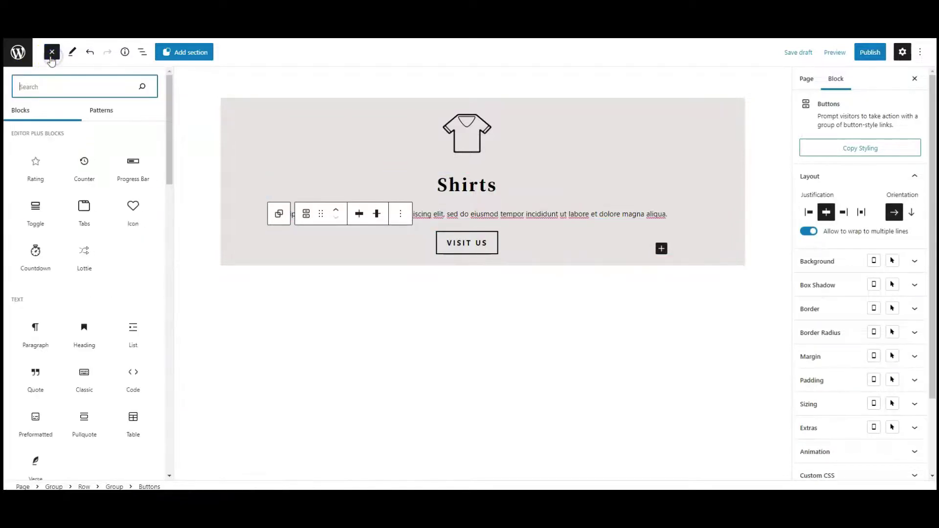
text(image)
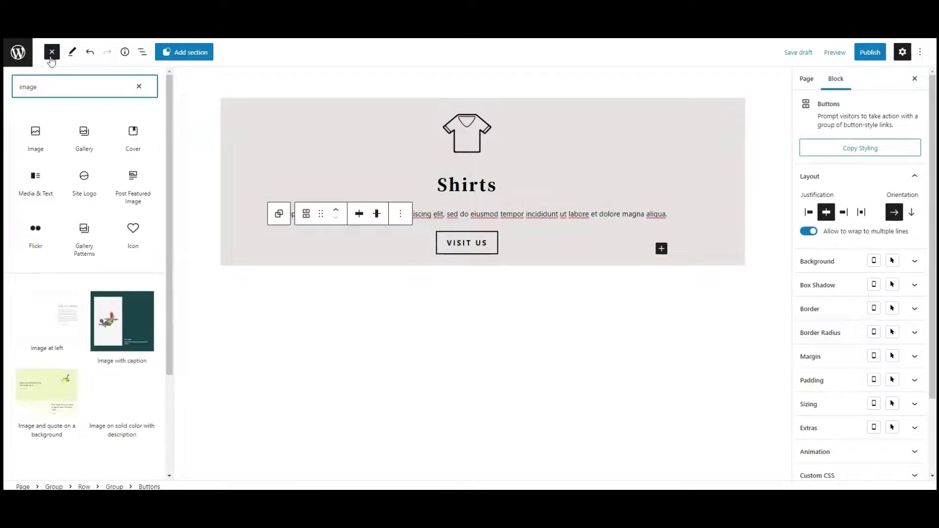
click(31, 135)
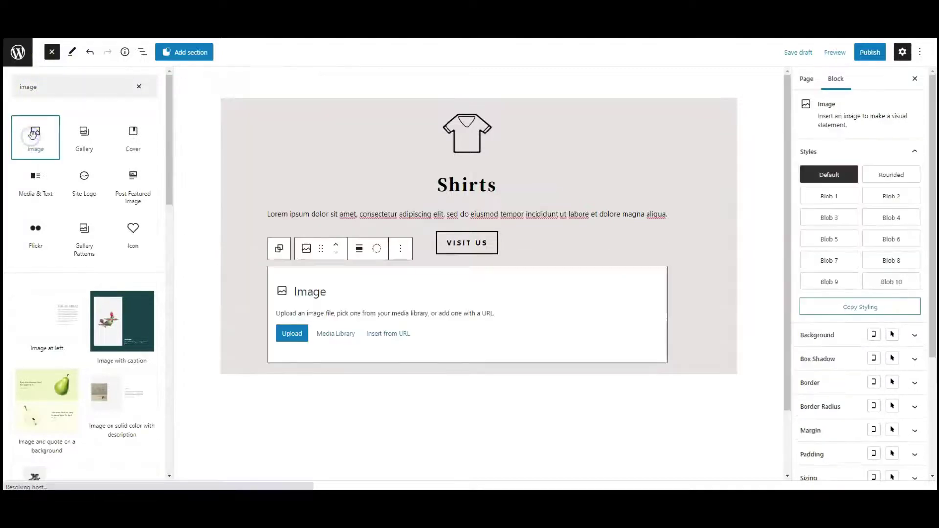
click(52, 54)
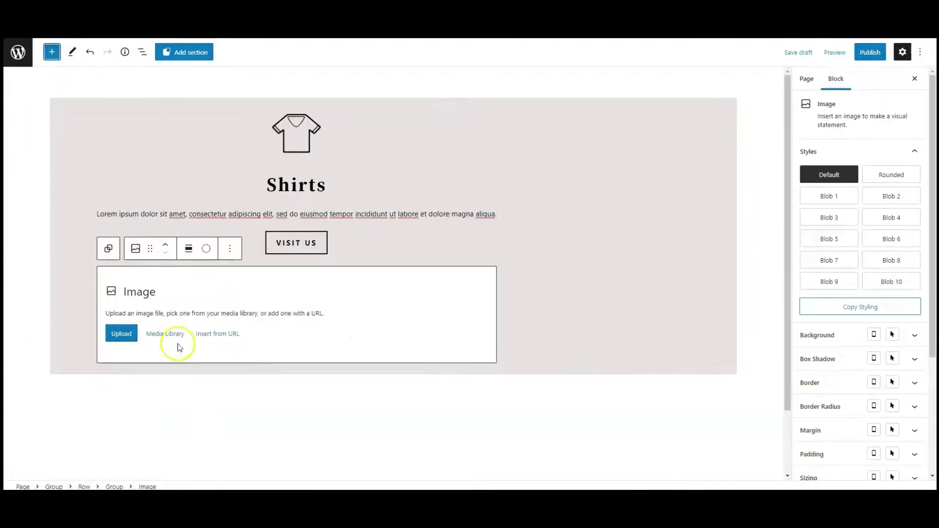
click(155, 334)
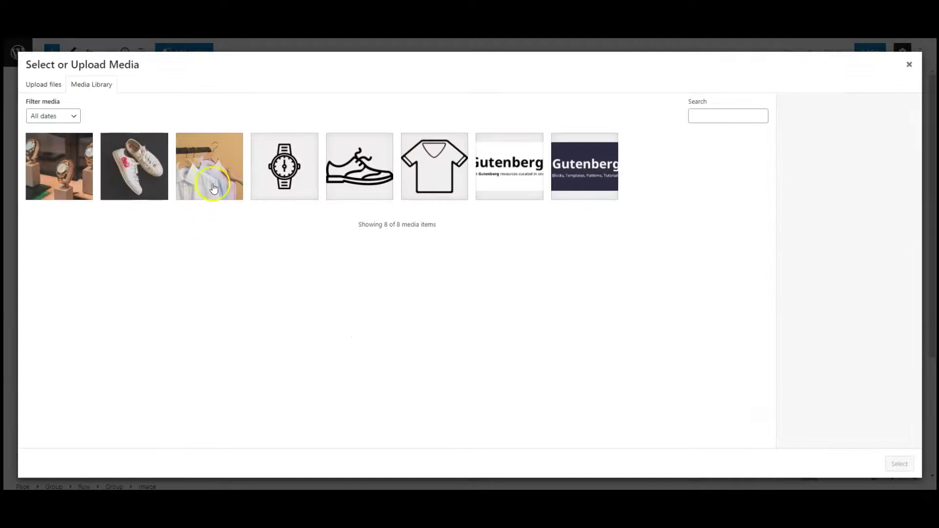
click(213, 189)
click(899, 464)
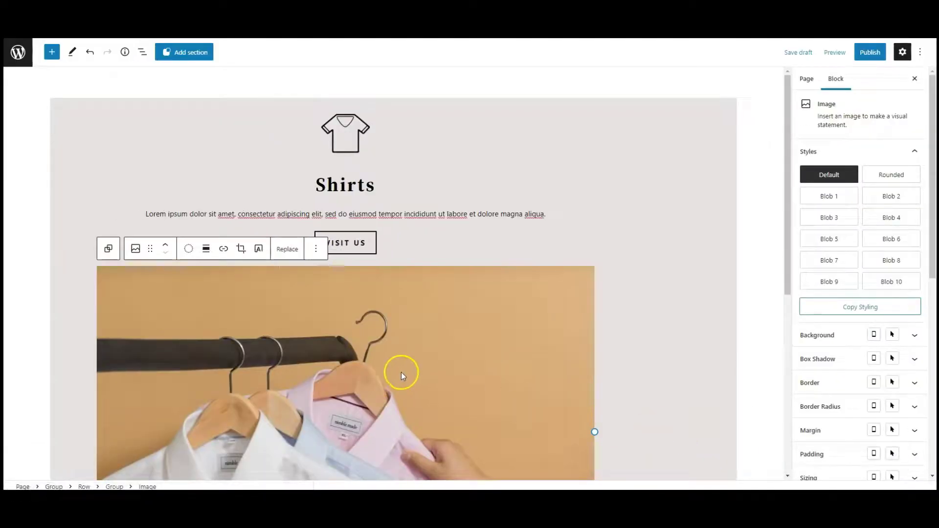
click(207, 250)
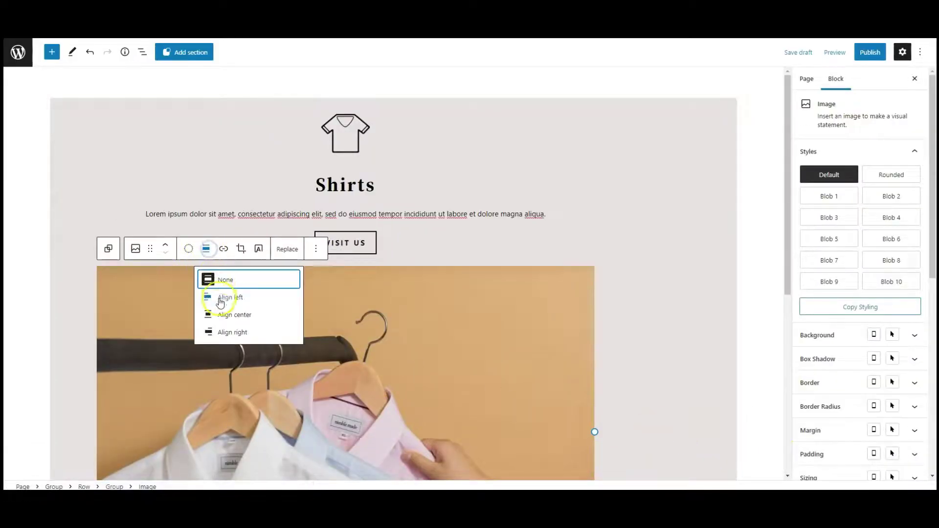
click(243, 317)
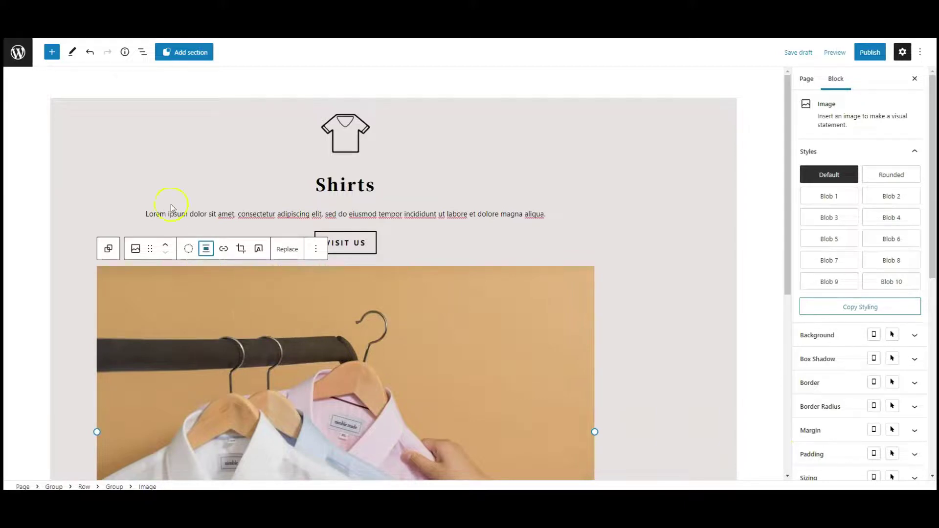
click(142, 52)
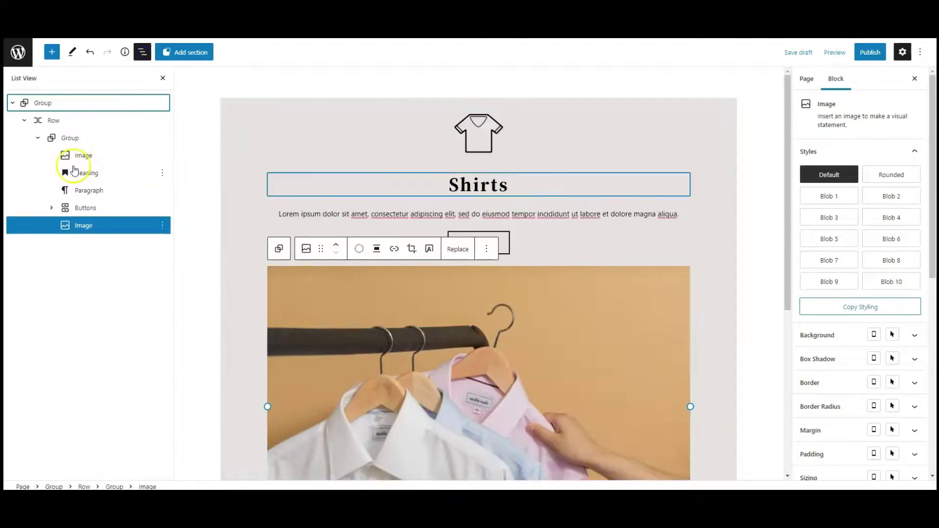
click(69, 141)
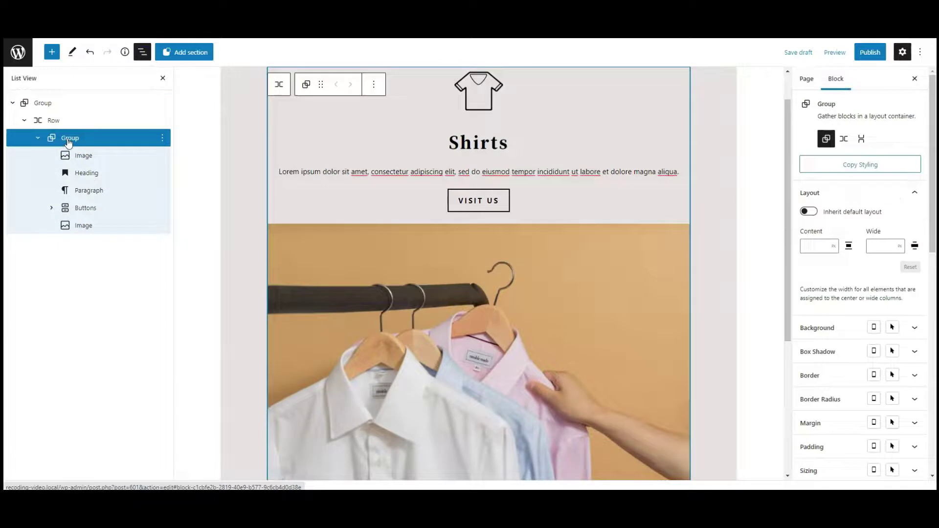
Set the Shirts card Group's background colour to hex FFFFFFDE.
click(38, 138)
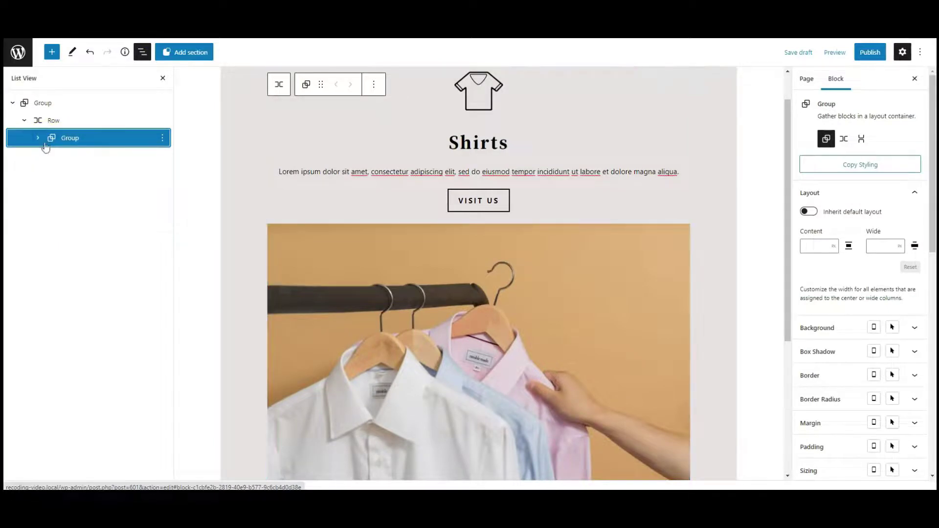
click(832, 327)
scroll(861, 264, down, 2)
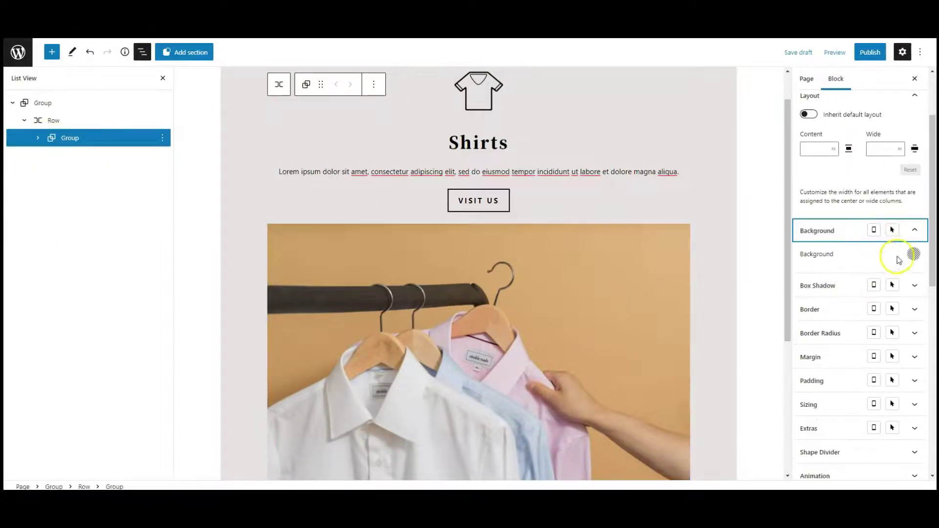
click(910, 254)
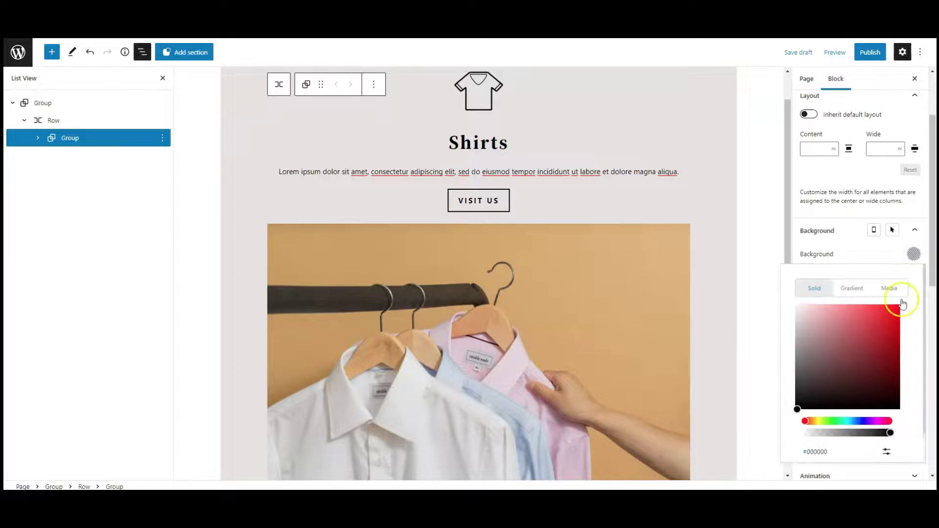
scroll(853, 339, down, 2)
click(887, 420)
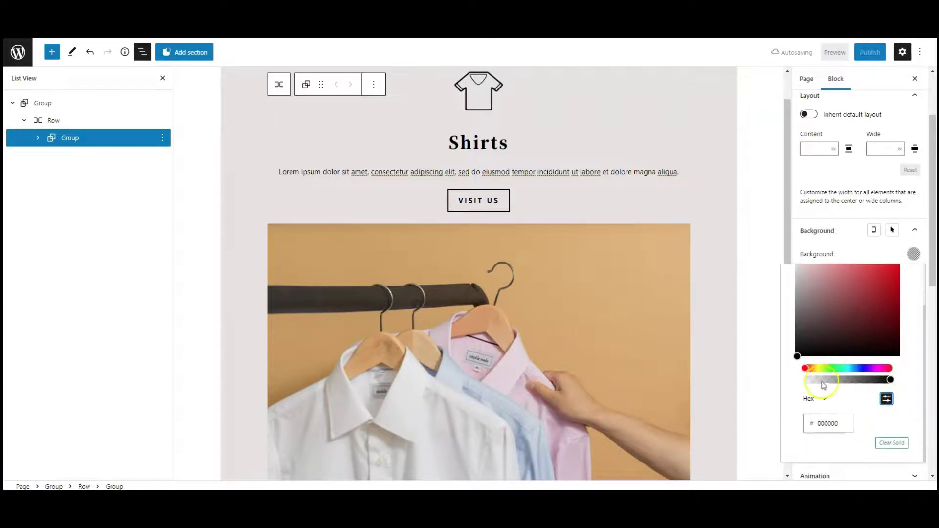
double_click(828, 424)
text(FFFFFFDE)
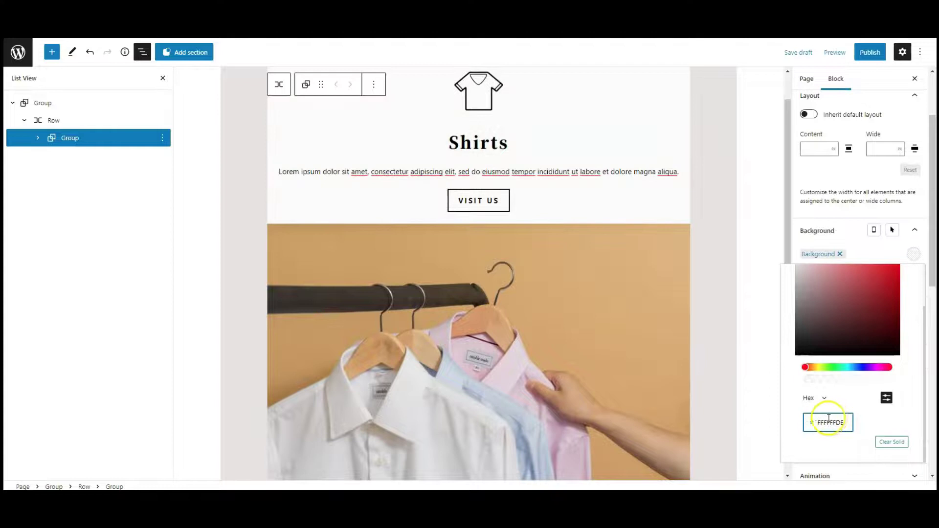
click(913, 254)
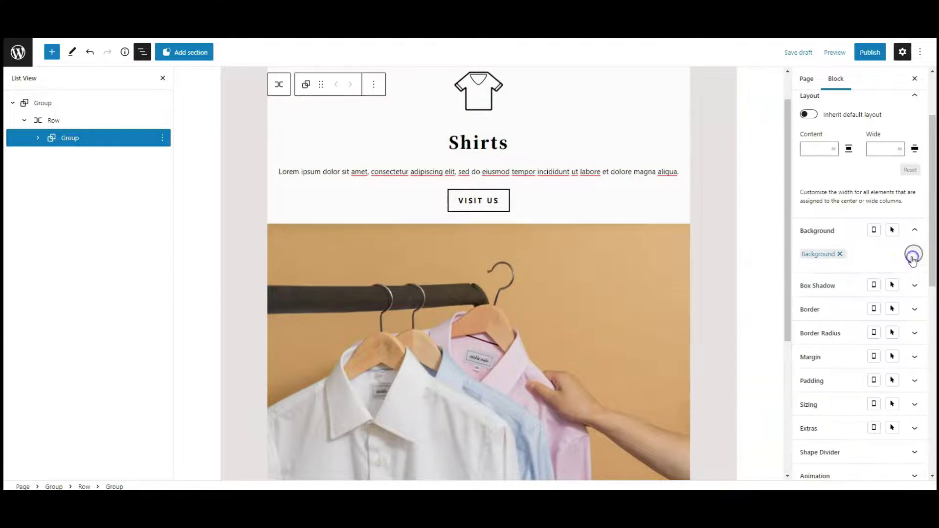
click(825, 236)
Give the card a border radius of 10 on all sides, marked !important.
click(831, 302)
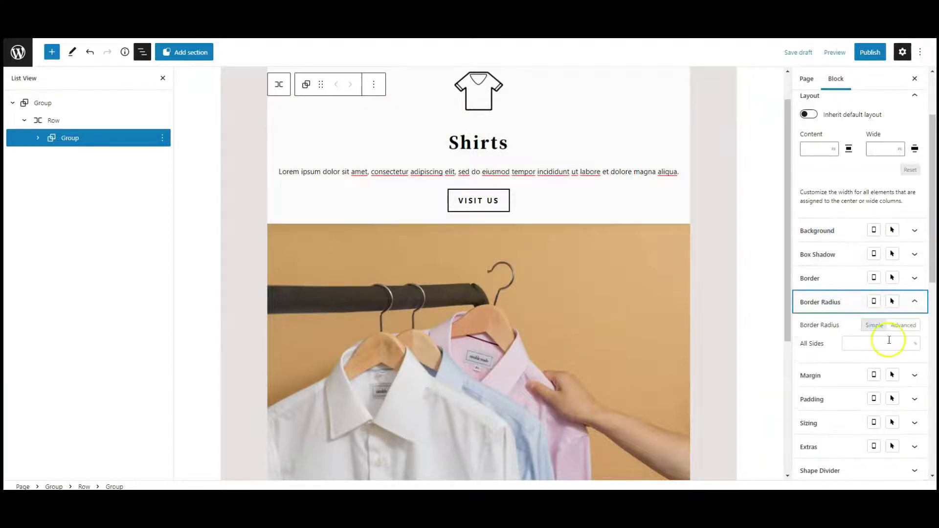
click(913, 346)
click(912, 354)
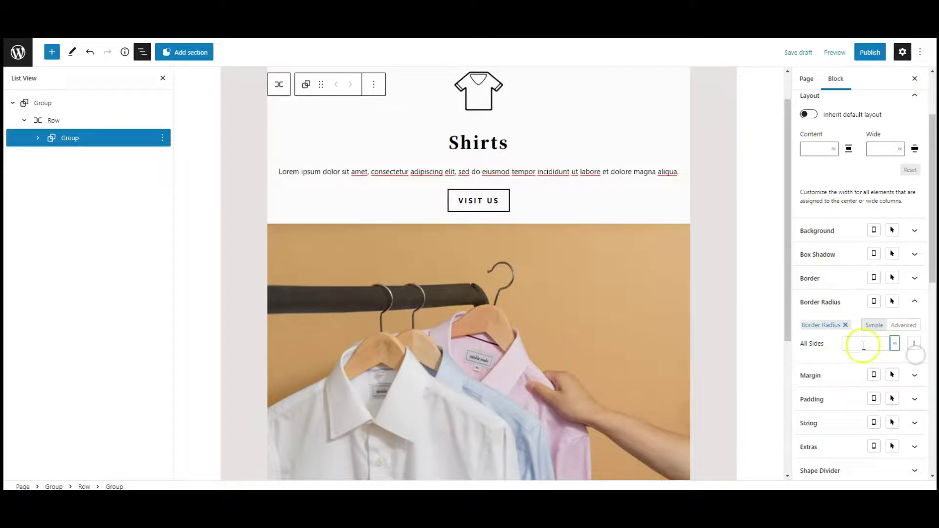
click(856, 343)
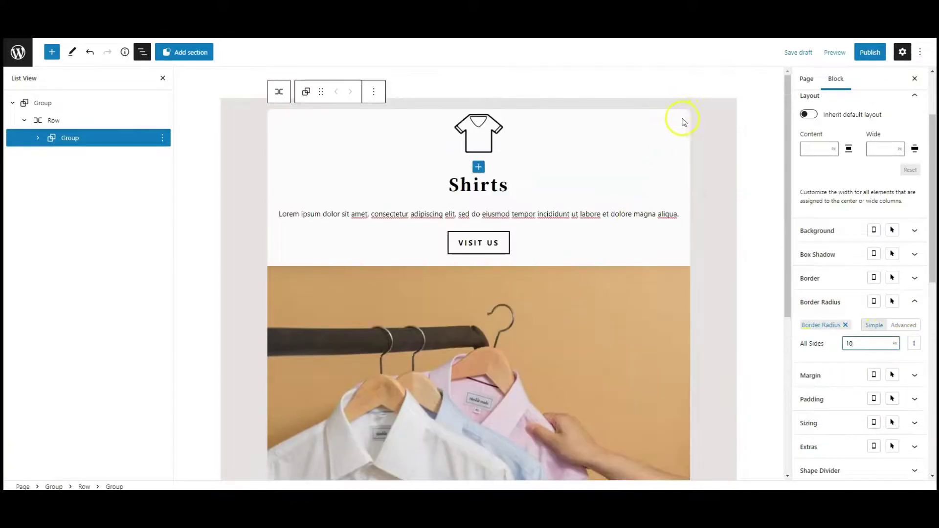
click(915, 344)
click(827, 303)
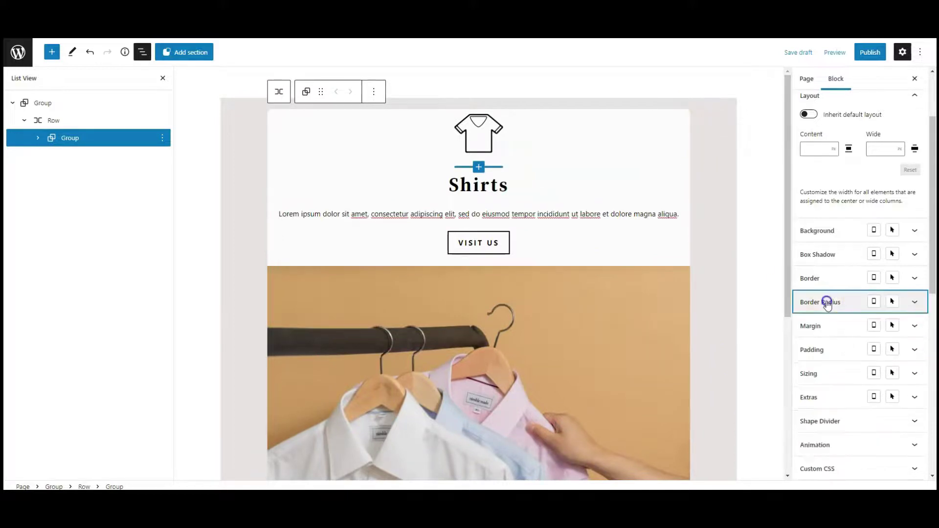
Pad the card 30 px on all sides, !important, with 40 at the bottom.
click(826, 349)
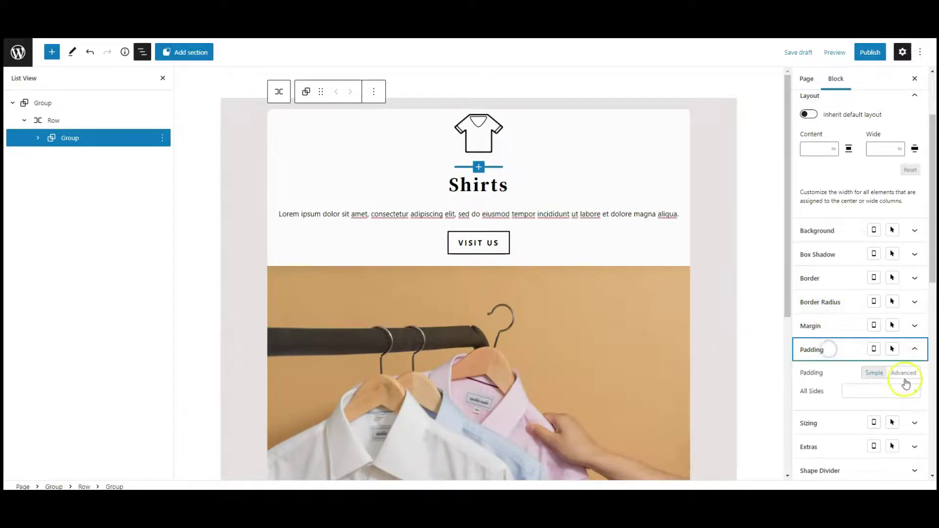
click(916, 392)
click(917, 403)
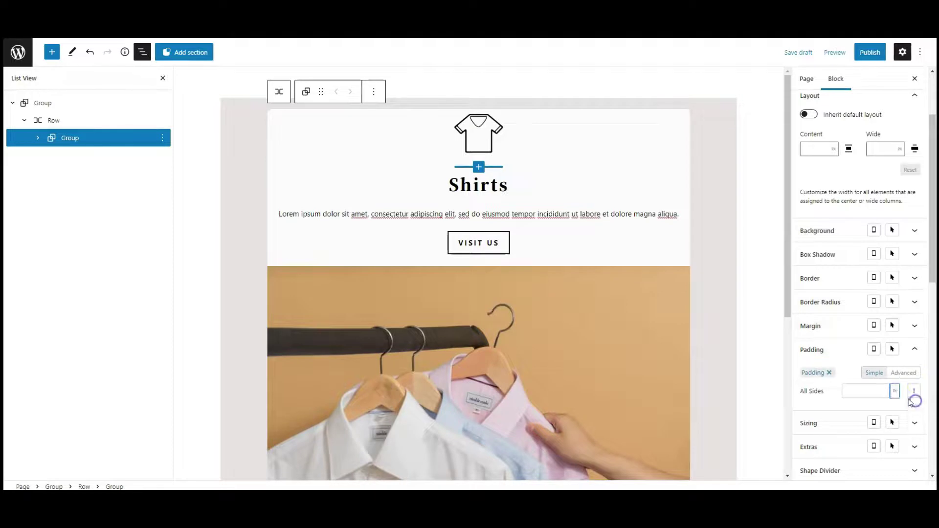
click(865, 391)
text(30)
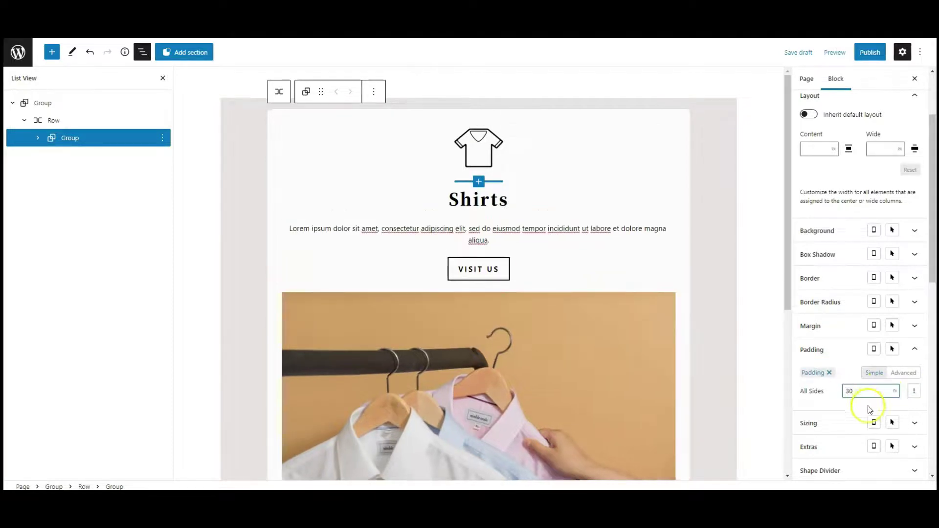
click(911, 392)
click(903, 373)
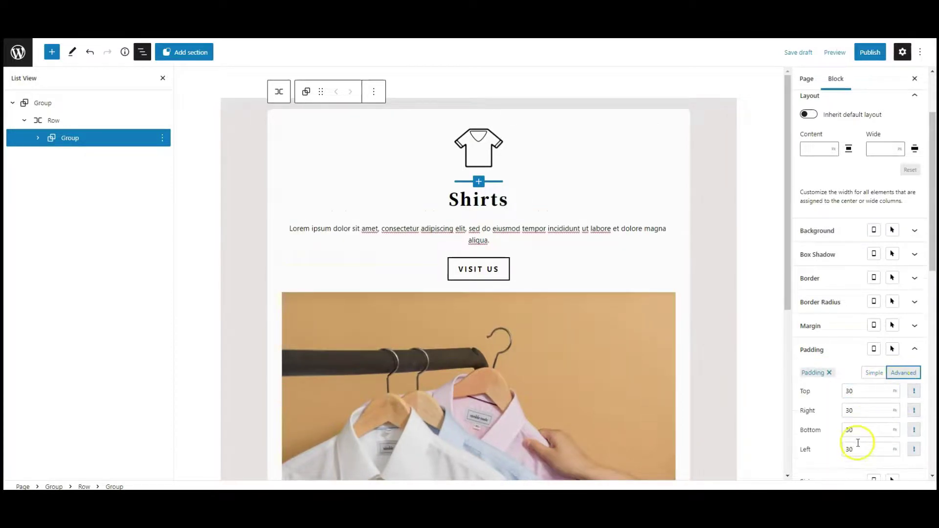
drag(861, 434, 836, 431)
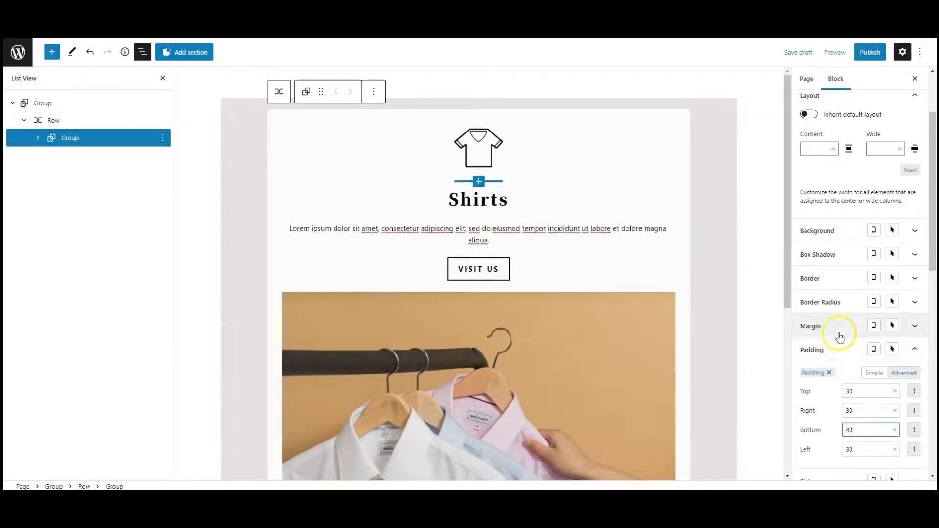
click(838, 351)
click(838, 351)
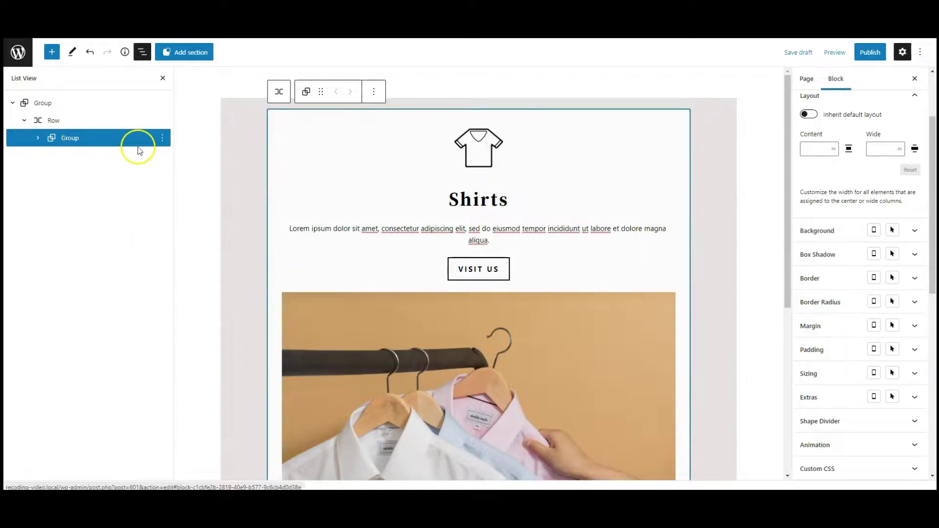
Duplicate the Shirts card group twice so the Row holds three cards.
click(163, 143)
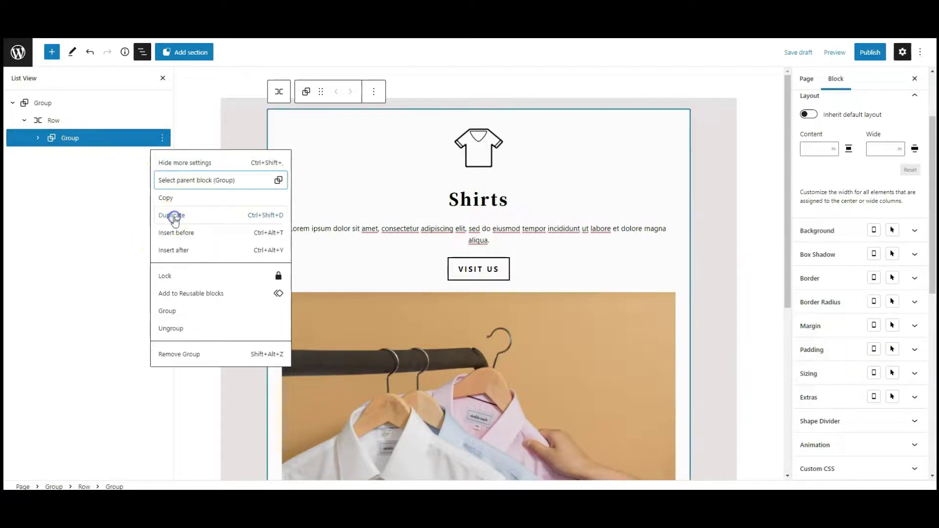
click(174, 214)
click(162, 155)
click(172, 238)
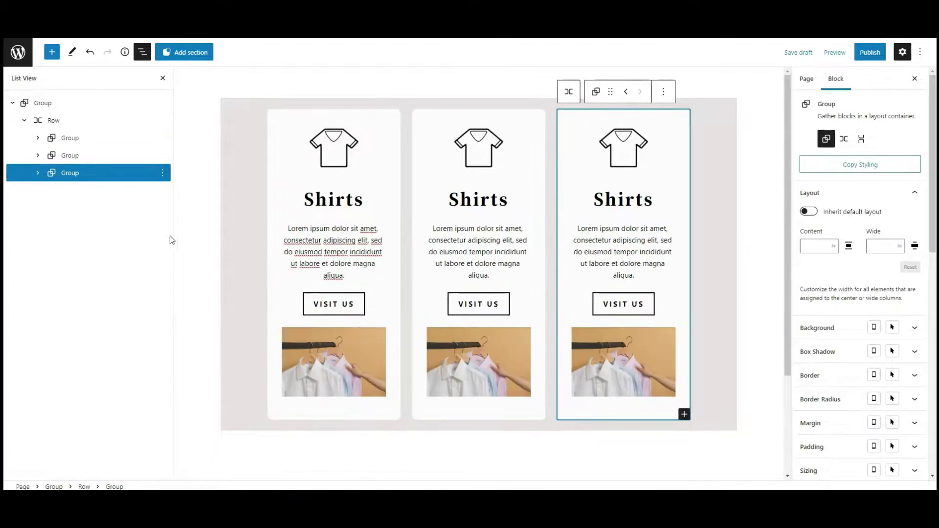
Turn the middle card into Shoes with the shoe icon, 'Shoes' heading and shoe photo.
click(98, 156)
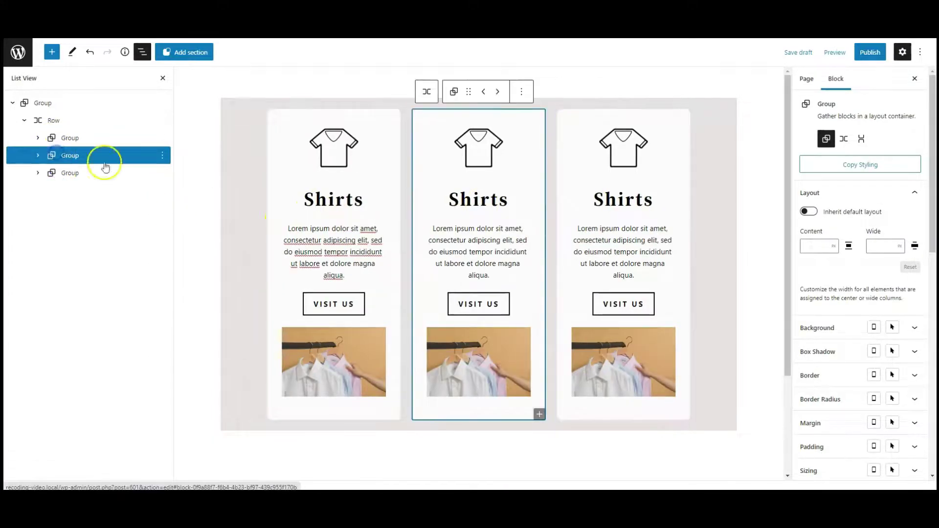
click(480, 158)
click(645, 106)
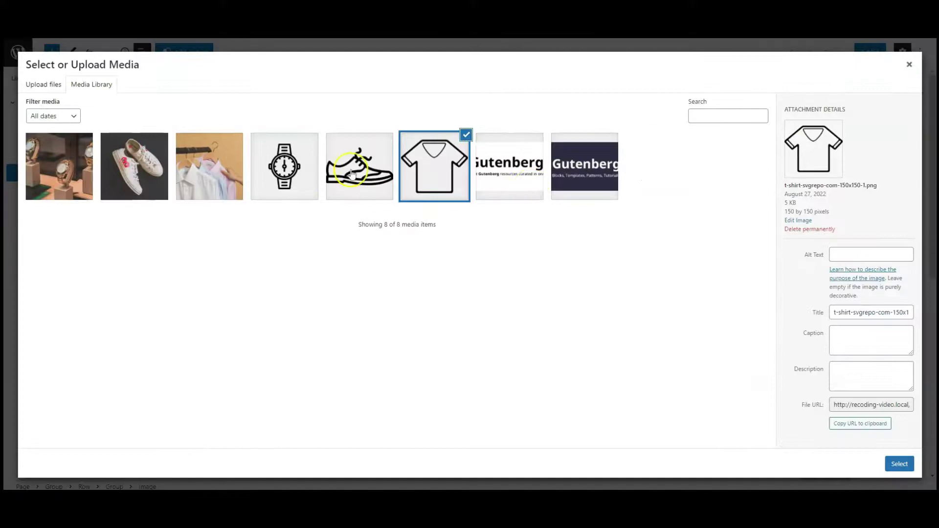
click(351, 174)
click(899, 464)
double_click(477, 225)
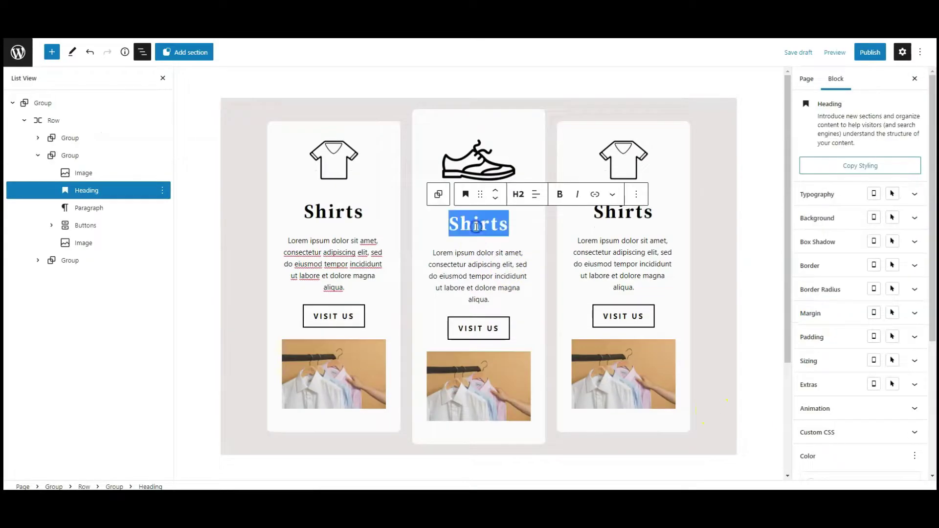
text(Shoes)
click(477, 389)
click(615, 331)
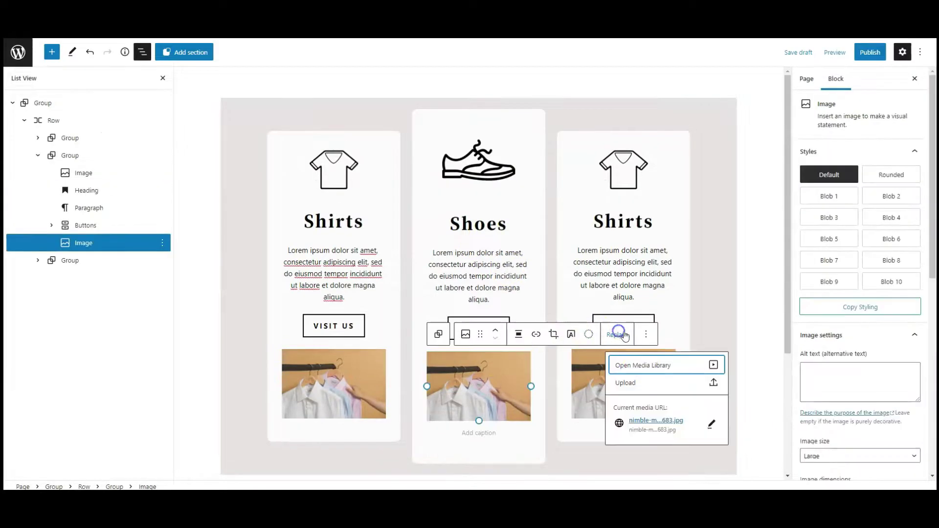
click(641, 363)
click(899, 464)
Give the third card the watch icon and rename its heading to 'Watch'.
click(623, 155)
click(742, 108)
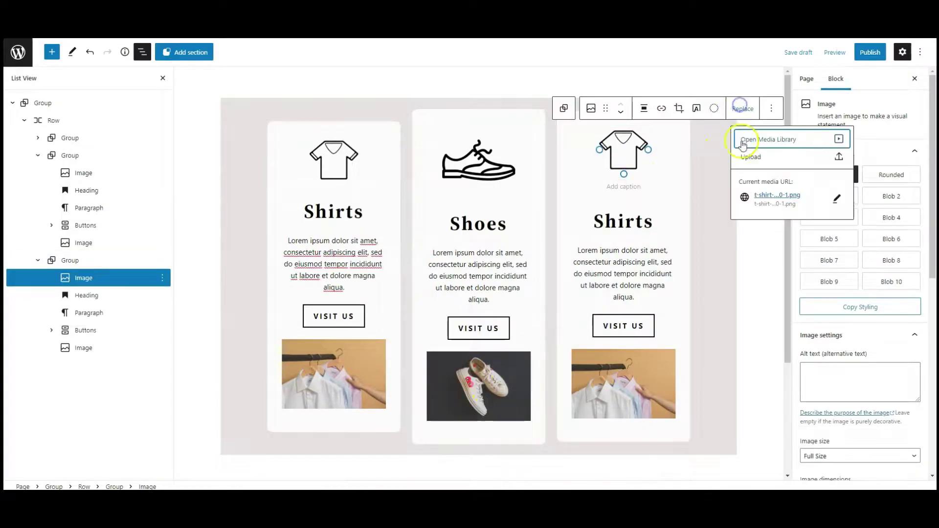
click(743, 141)
click(284, 166)
click(898, 464)
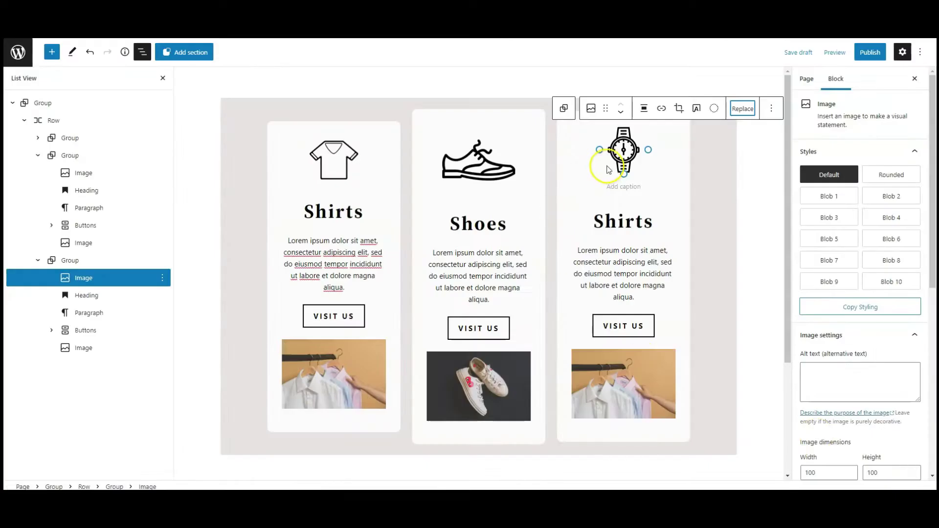
click(617, 220)
click(621, 242)
double_click(617, 202)
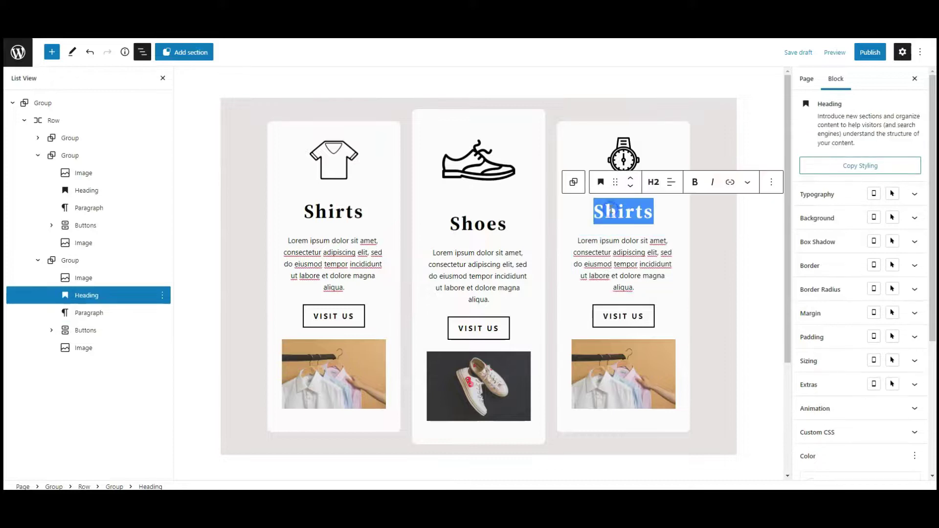
text(Watch)
Replace the third card's lower image with the watches photo from the Media Library.
click(618, 372)
click(743, 313)
click(739, 342)
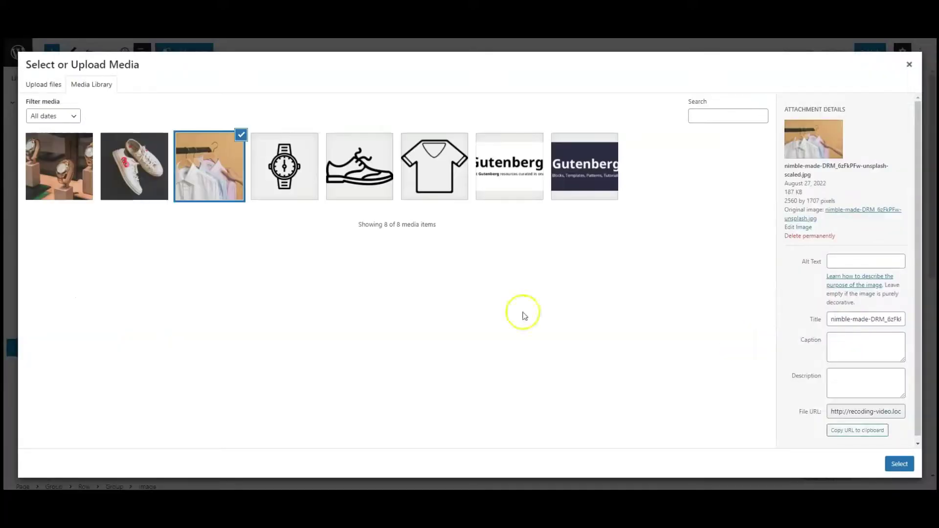
click(57, 166)
click(898, 463)
Collapse the card outlines in List View and check the Shirts, Shoes and Watch groups.
click(38, 261)
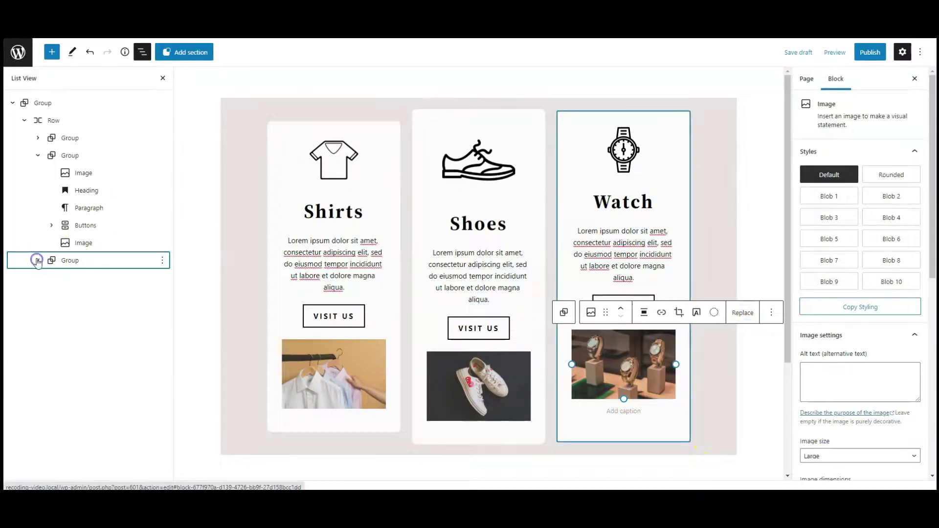
click(38, 155)
click(71, 138)
click(75, 160)
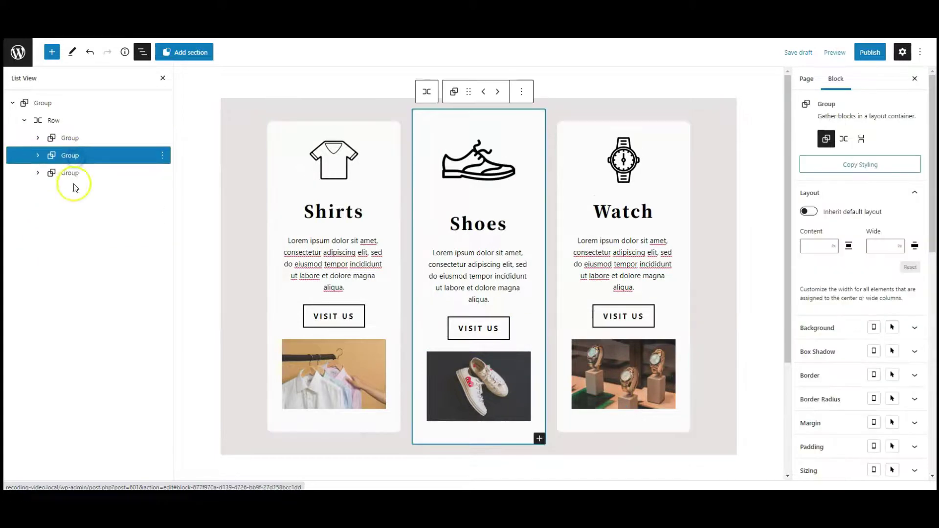
click(83, 172)
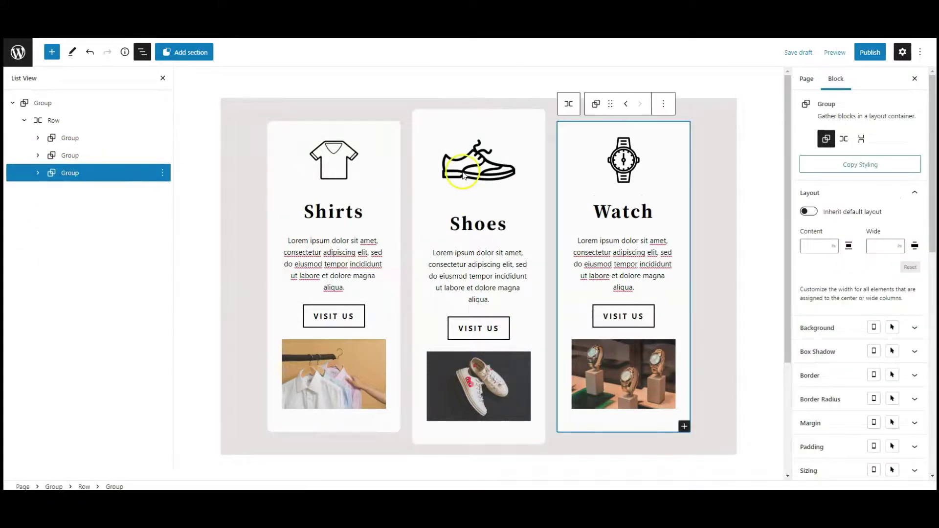
Resize the shoe icon to 100×100 in its Image dimensions.
click(480, 158)
scroll(920, 434, down, 3)
drag(840, 364, 772, 366)
text(100)
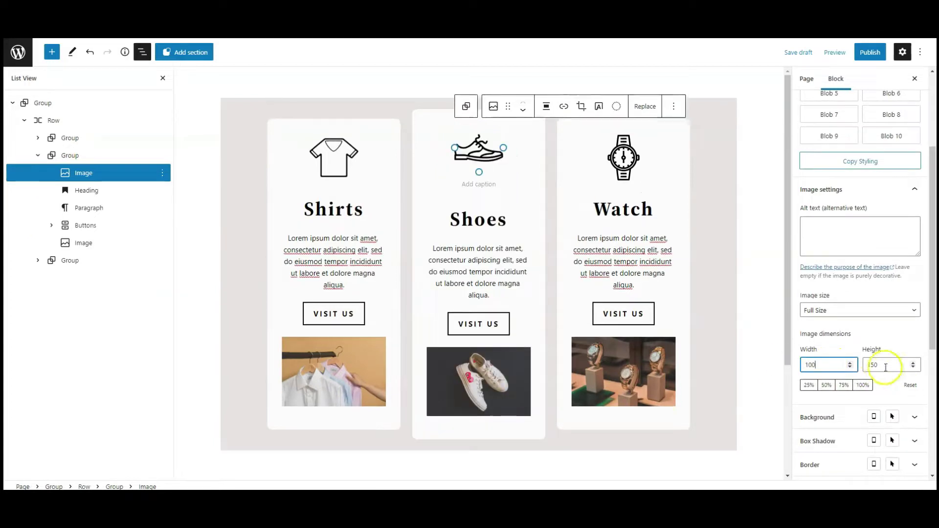
double_click(879, 365)
text(100)
click(623, 155)
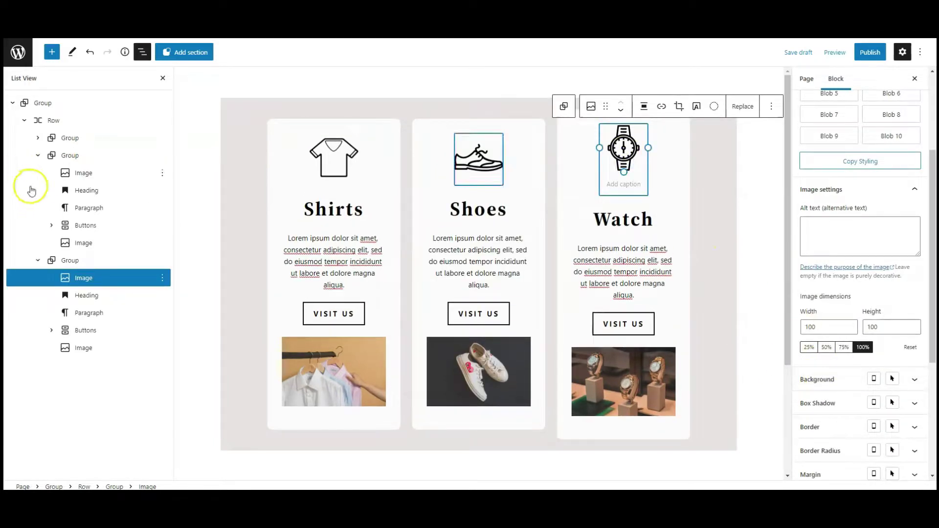
click(37, 156)
click(38, 173)
Add the CSS class 'container' to the three-card Row and publish the page.
click(49, 121)
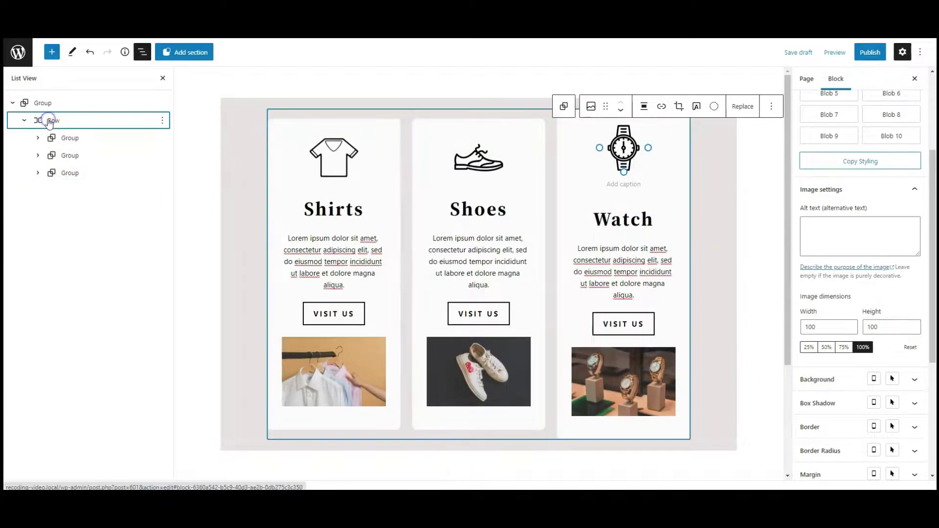
scroll(920, 313, down, 10)
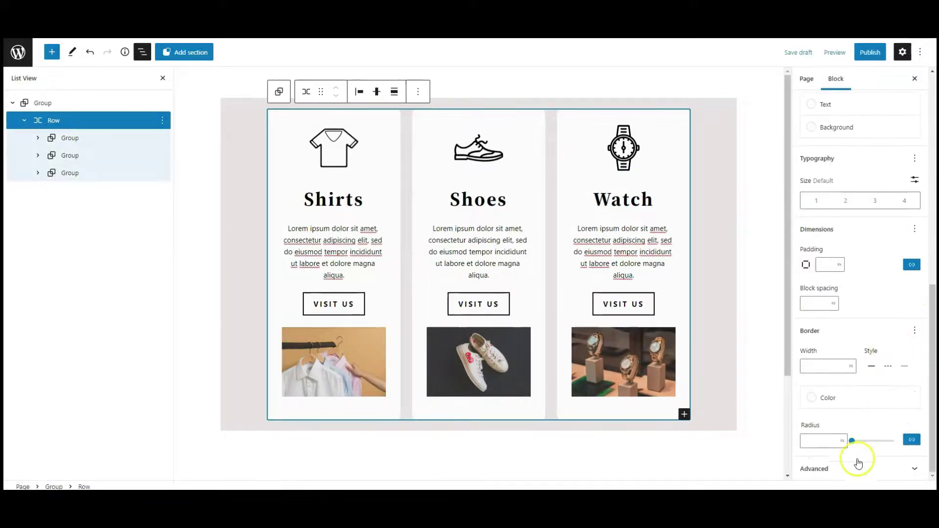
click(856, 467)
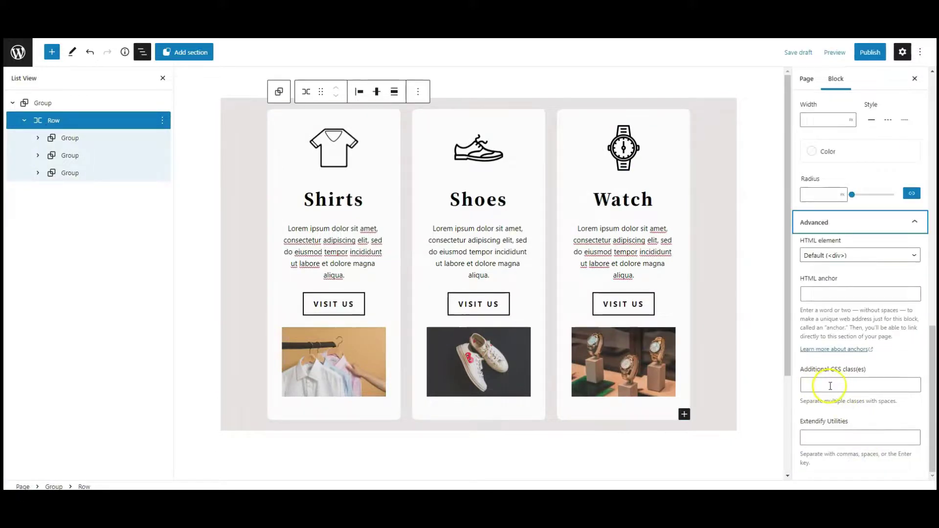
click(833, 386)
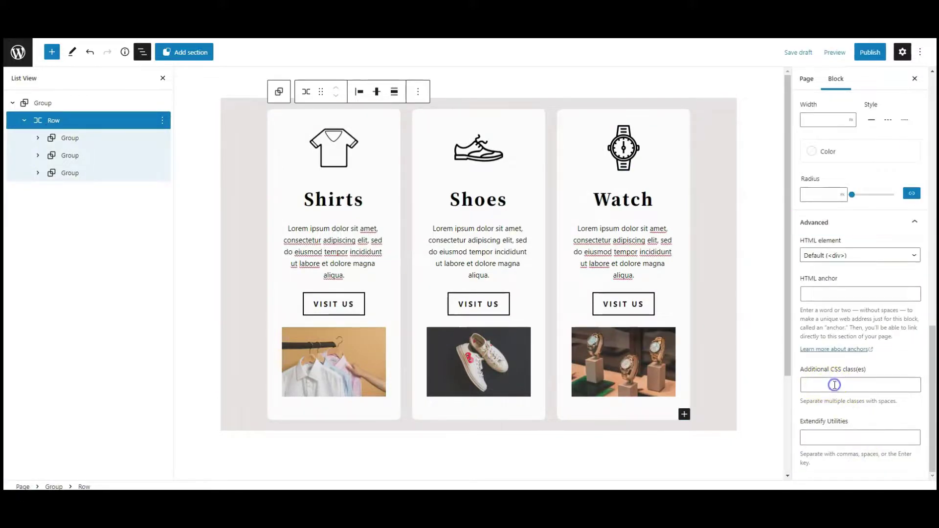
click(860, 385)
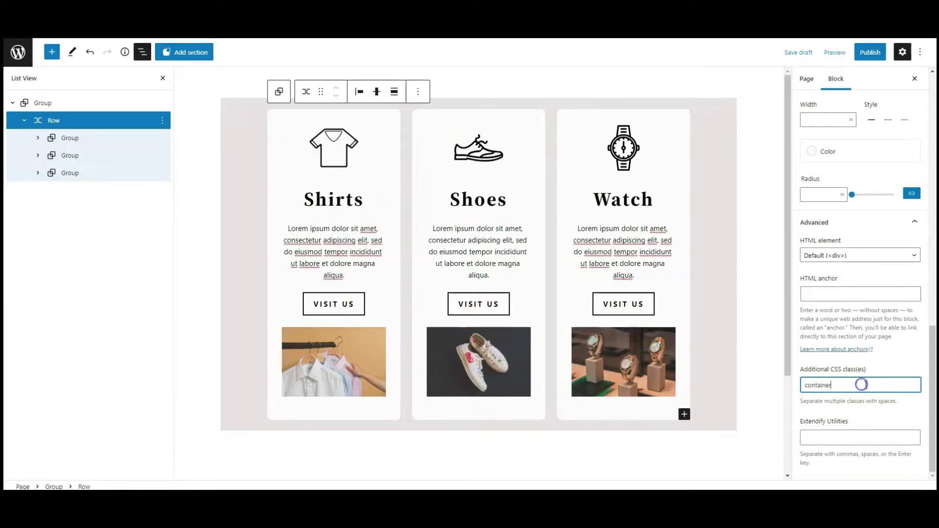
click(871, 53)
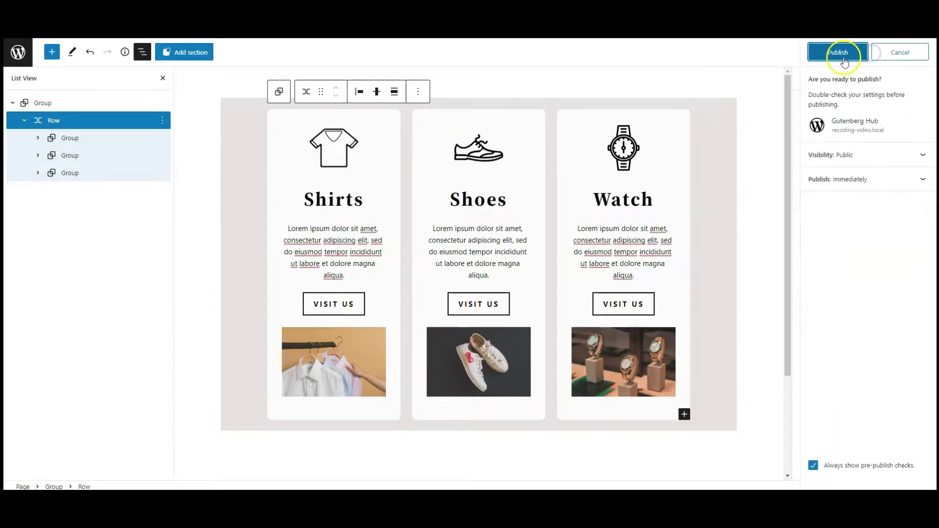
click(839, 54)
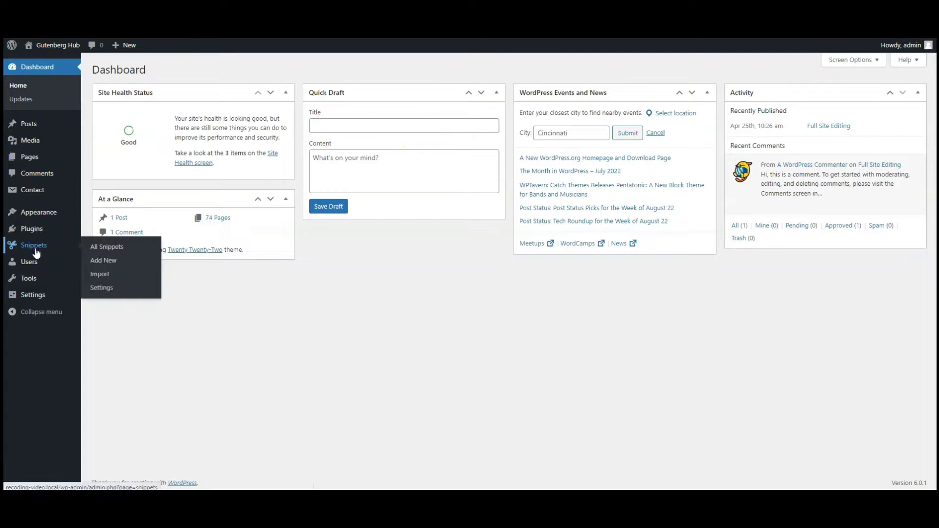
Activate the Example JavaScript snippet in All Snippets and open it for editing.
click(40, 250)
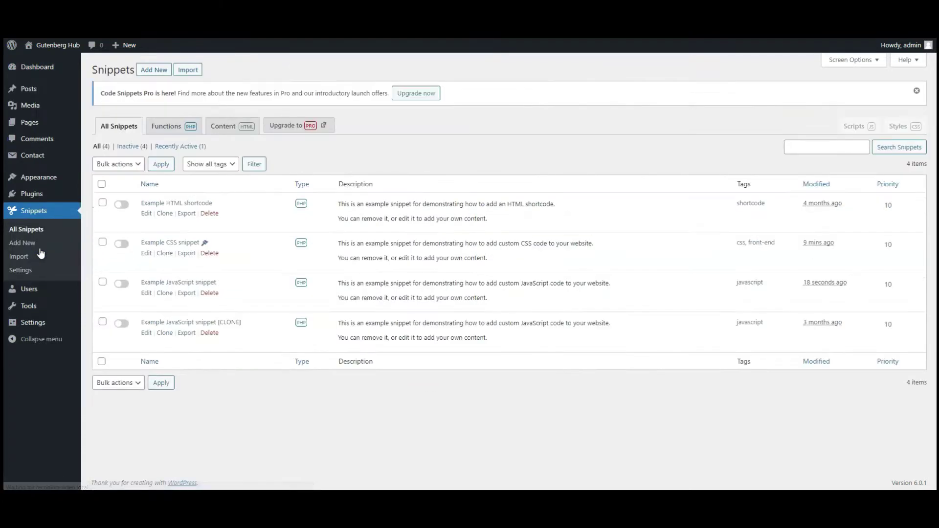
click(121, 288)
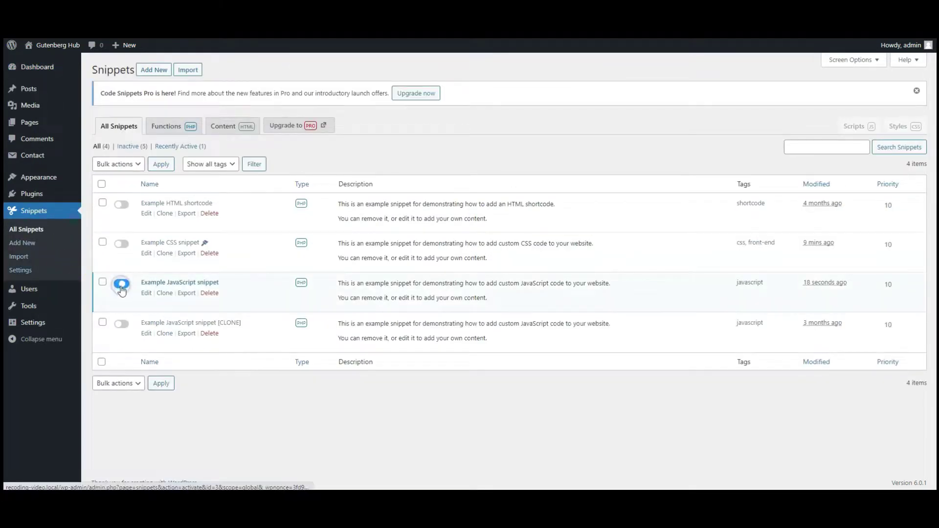
click(145, 294)
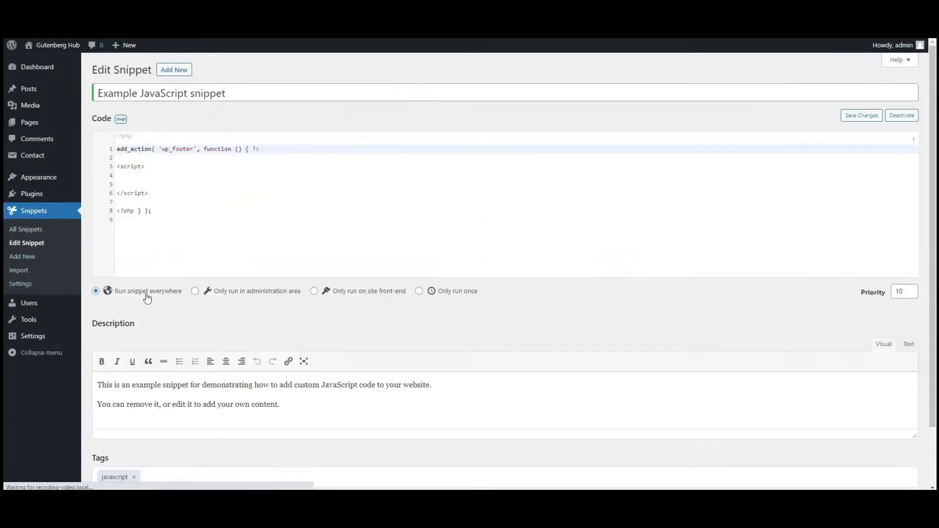
Paste the mouseover hover script inside the script tags and save the snippet.
click(146, 183)
key(Return)
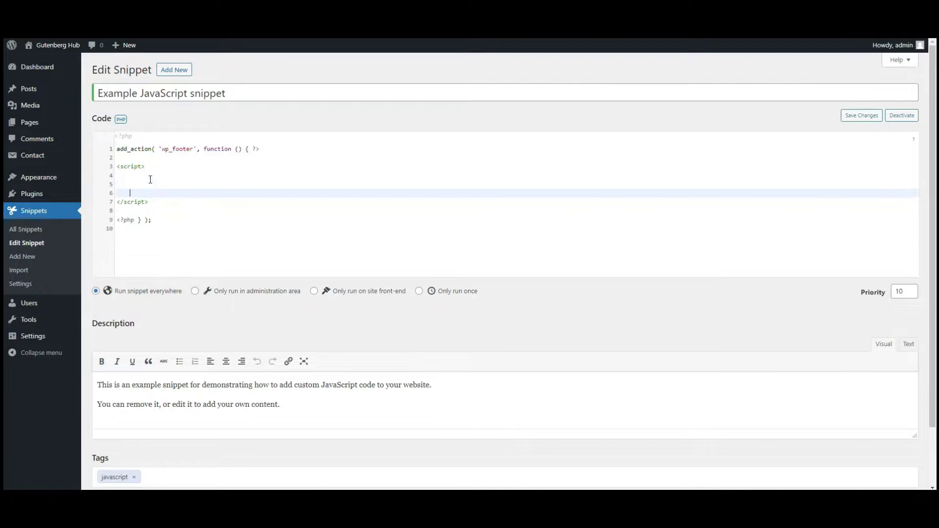
key(Up)
text(window.addEventListener("load", () => {   let items = document.querySelectorAll(     ".change-background .container .wp-block-group"   );    items.forEach((item) => {     item.addEventListener("mouseover", () => {       items.forEach((item) => {         item.classList.remove("active");       });       item.classList.add("active");     });   }); });)
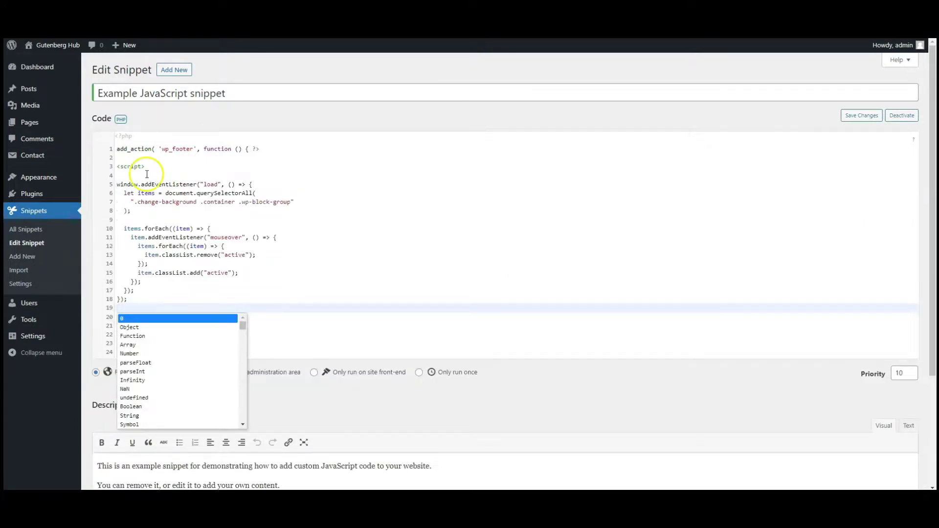
click(861, 118)
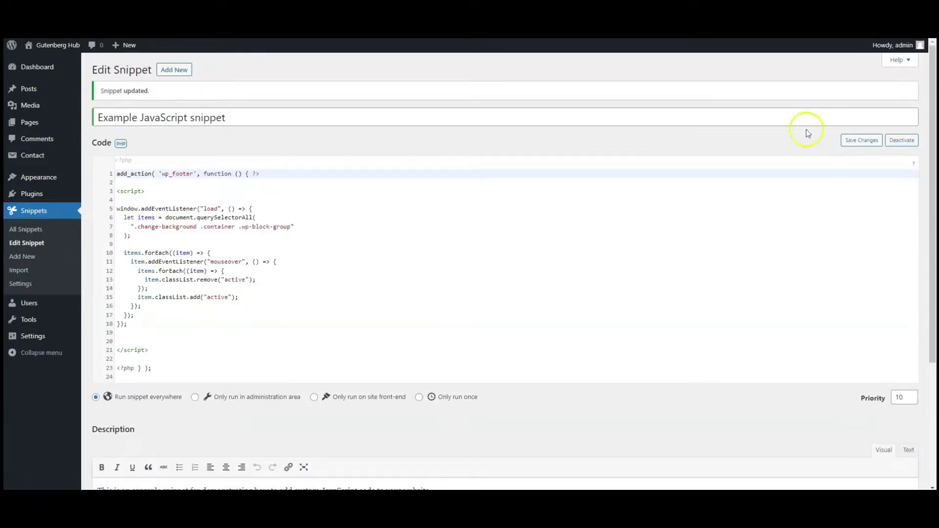
Paste the .container card CSS into Editor Plus's Advanced Global CSS and save it.
mouse_move(74, 337)
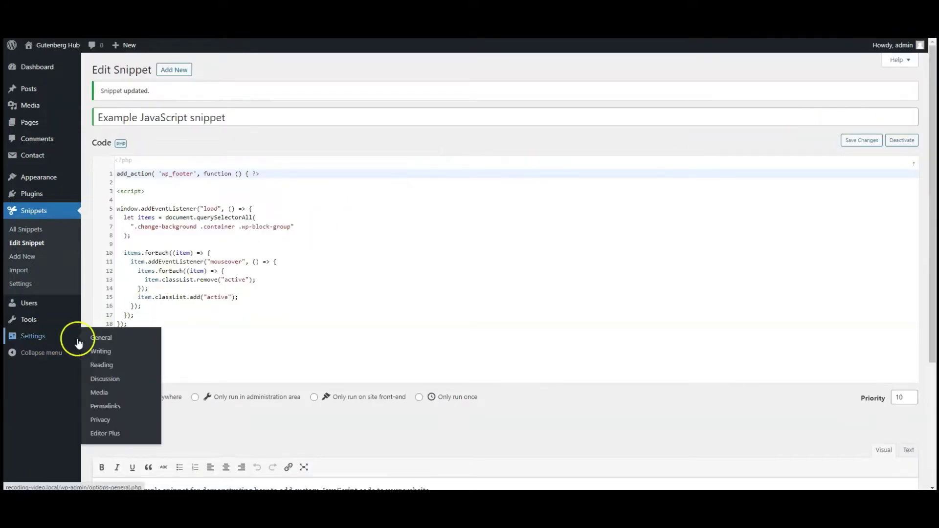
click(127, 435)
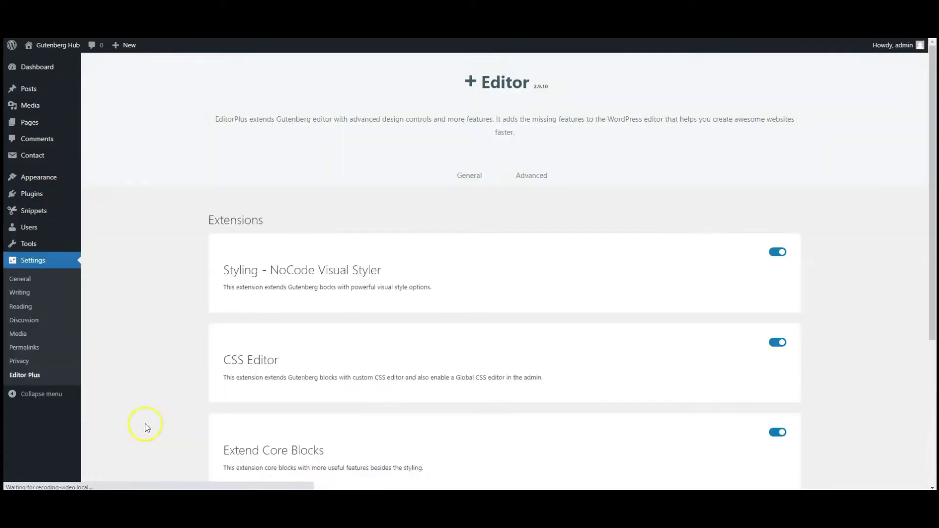
click(541, 179)
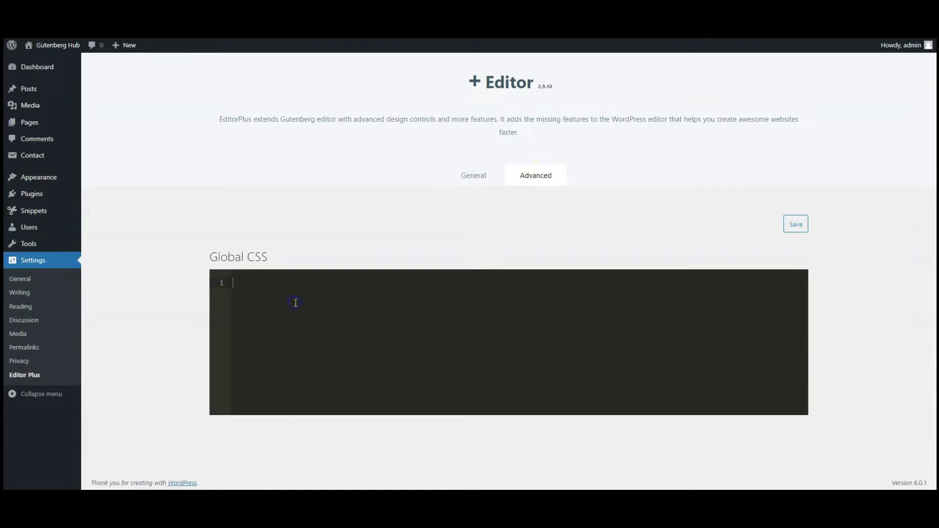
key(ctrl+v)
scroll(390, 337, up, 8)
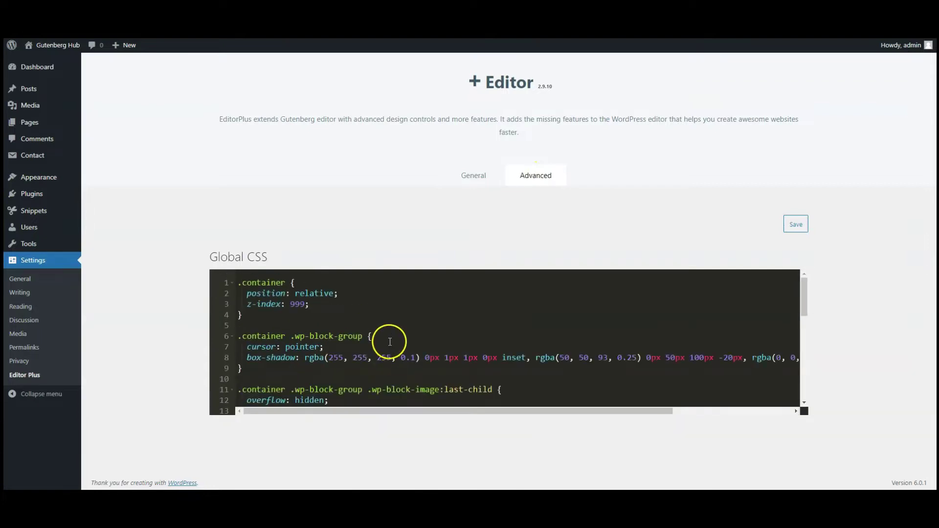
scroll(608, 392, down, 3)
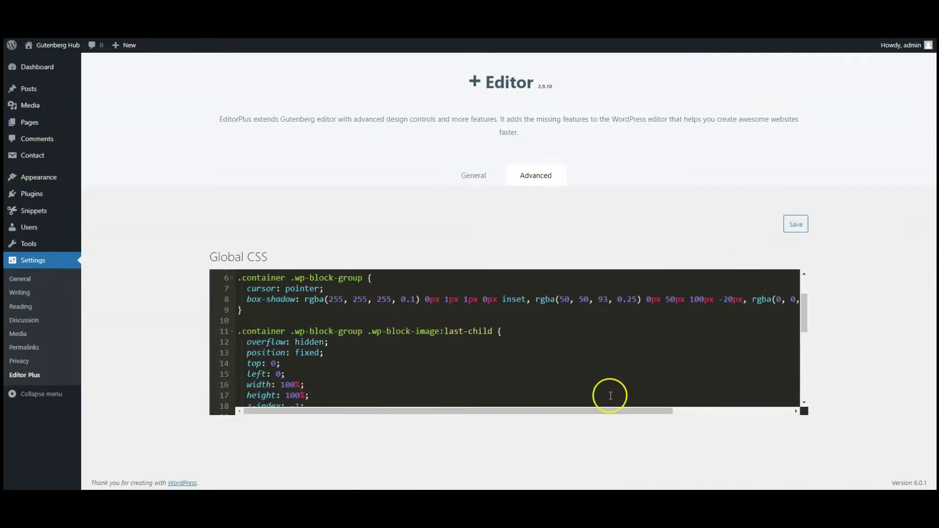
scroll(610, 396, up, 3)
click(805, 226)
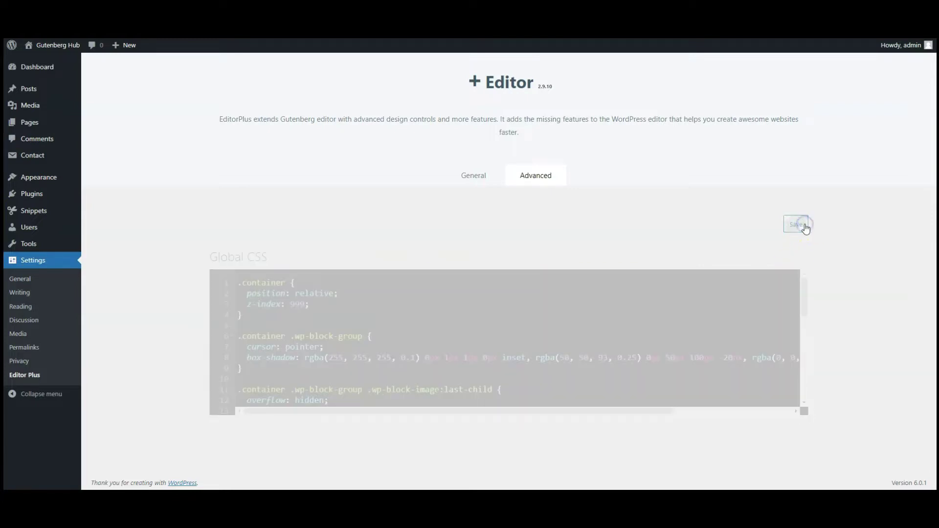